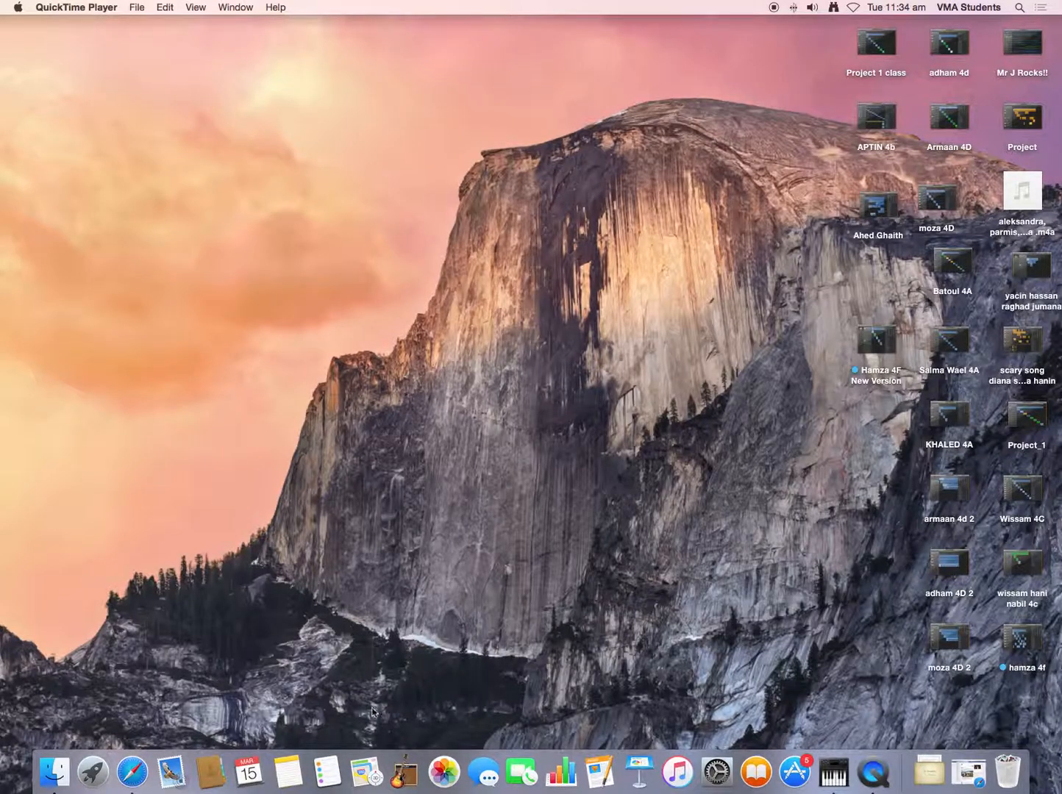
- Switch to GarageBand and replace the open project with a new empty project
click(414, 777)
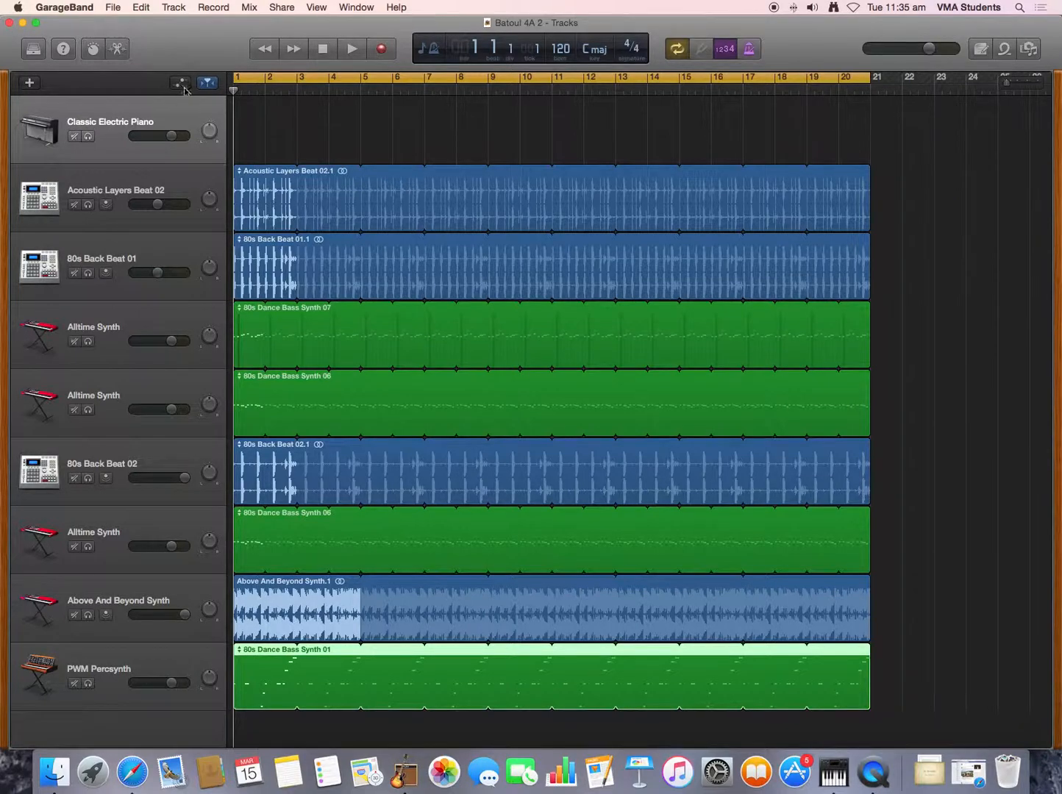
click(9, 23)
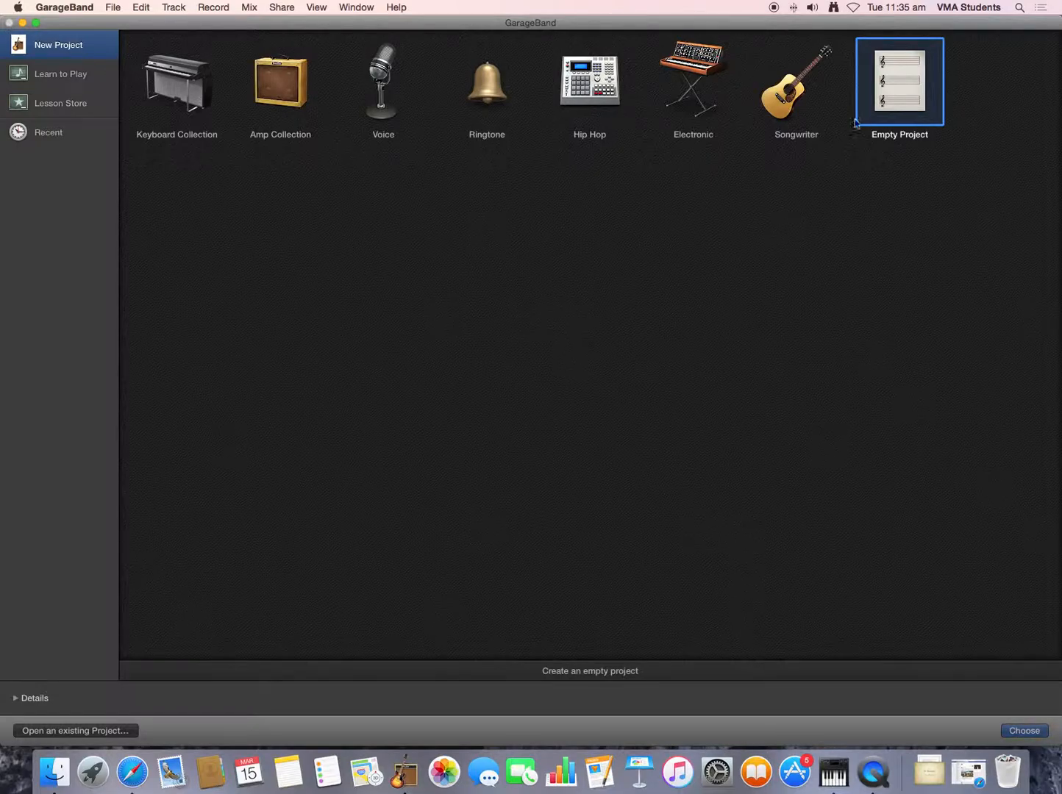
double_click(895, 106)
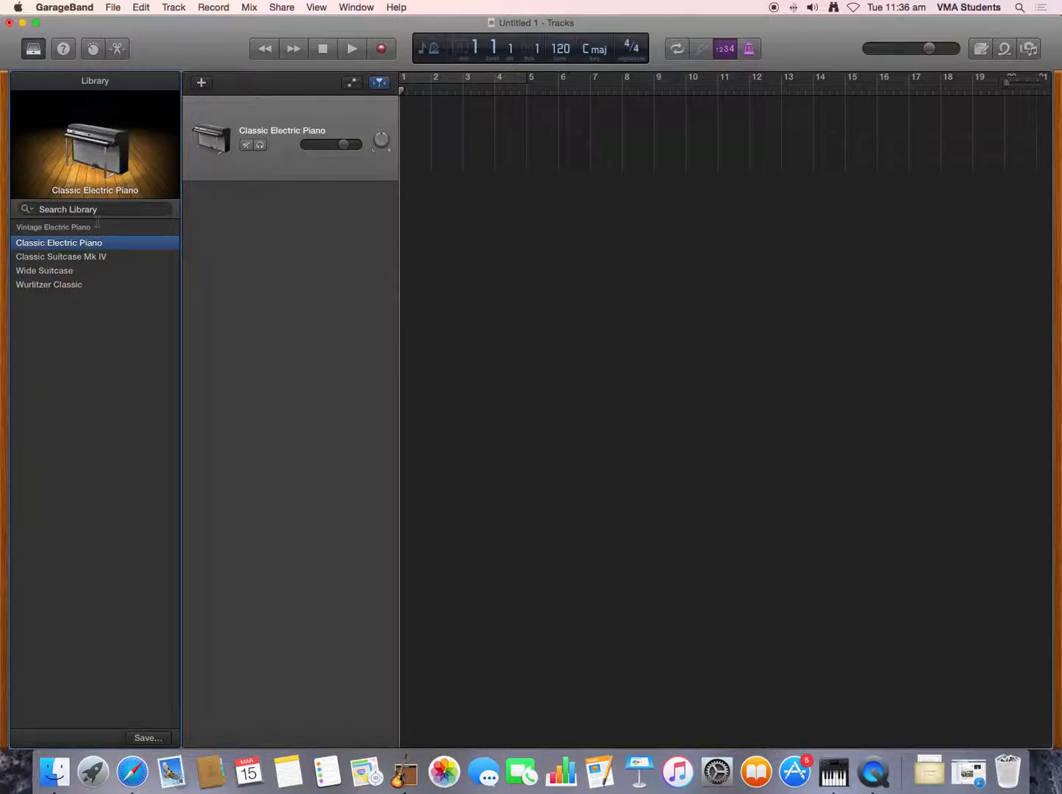
- Try the Roots Rock guitar from the library's Guitar category on the software instrument track
scroll(80, 279, left, 1)
click(100, 229)
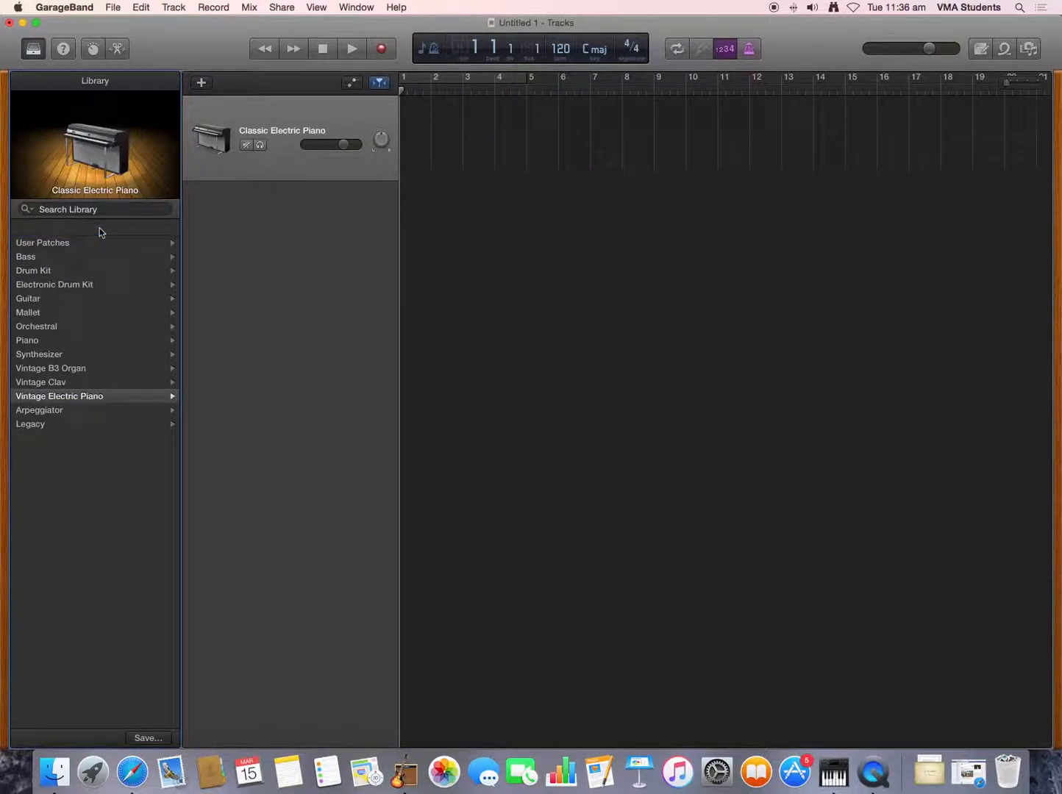
click(50, 300)
click(50, 301)
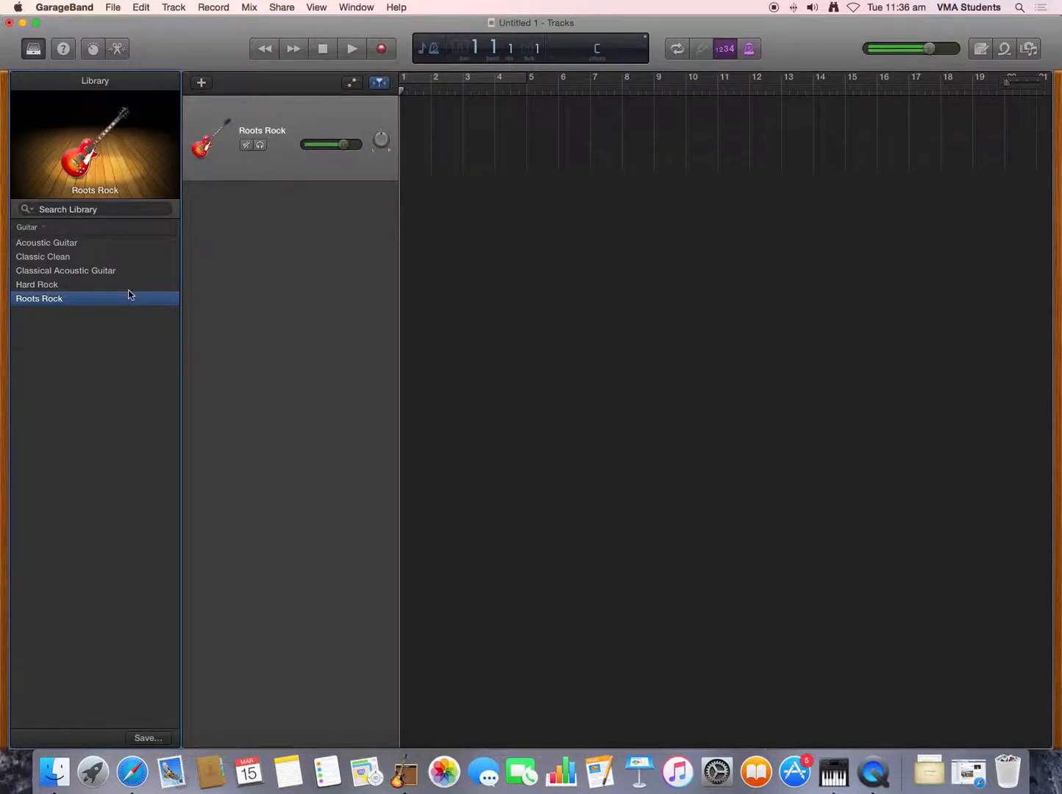
- Try the Hypnotic Synth Bass sound from the library's Synthesizer Rhythmic category on the track
click(43, 228)
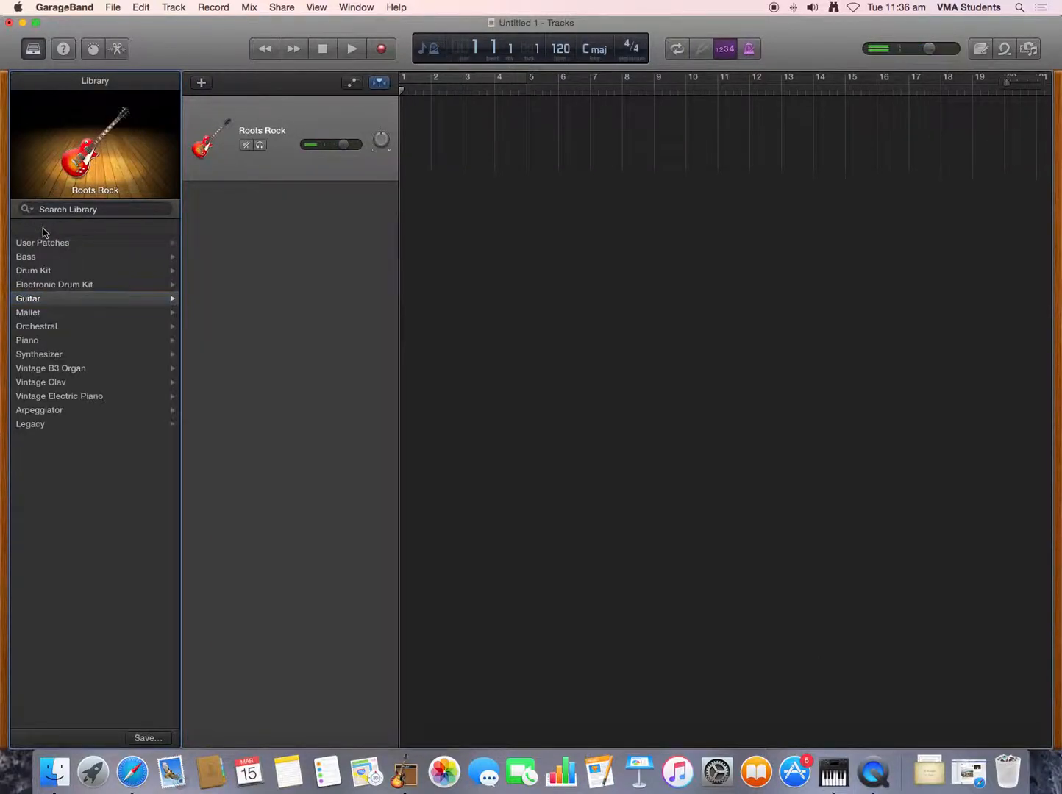
click(51, 355)
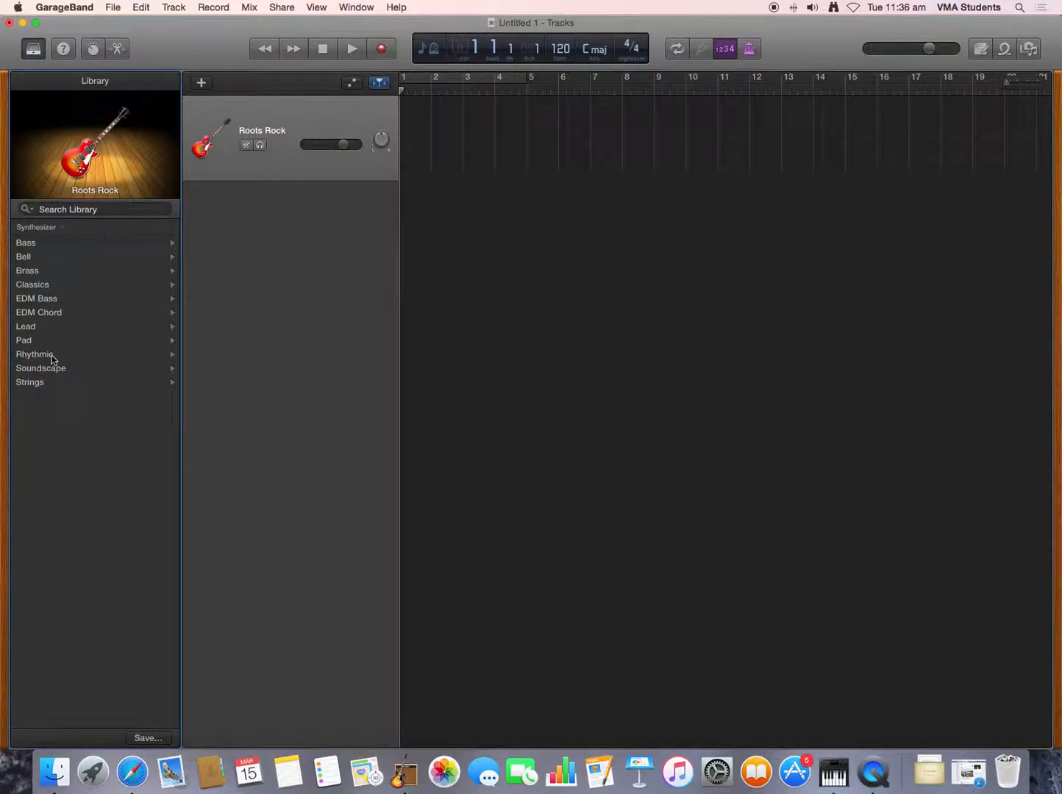
click(51, 356)
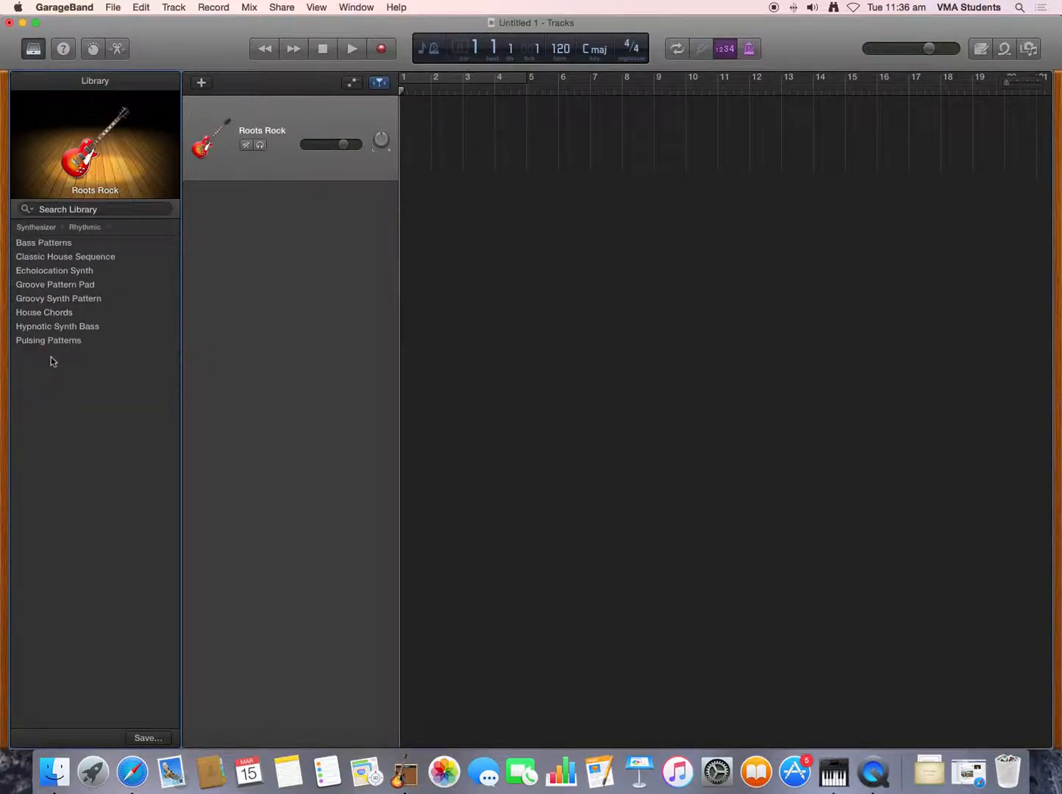
click(63, 327)
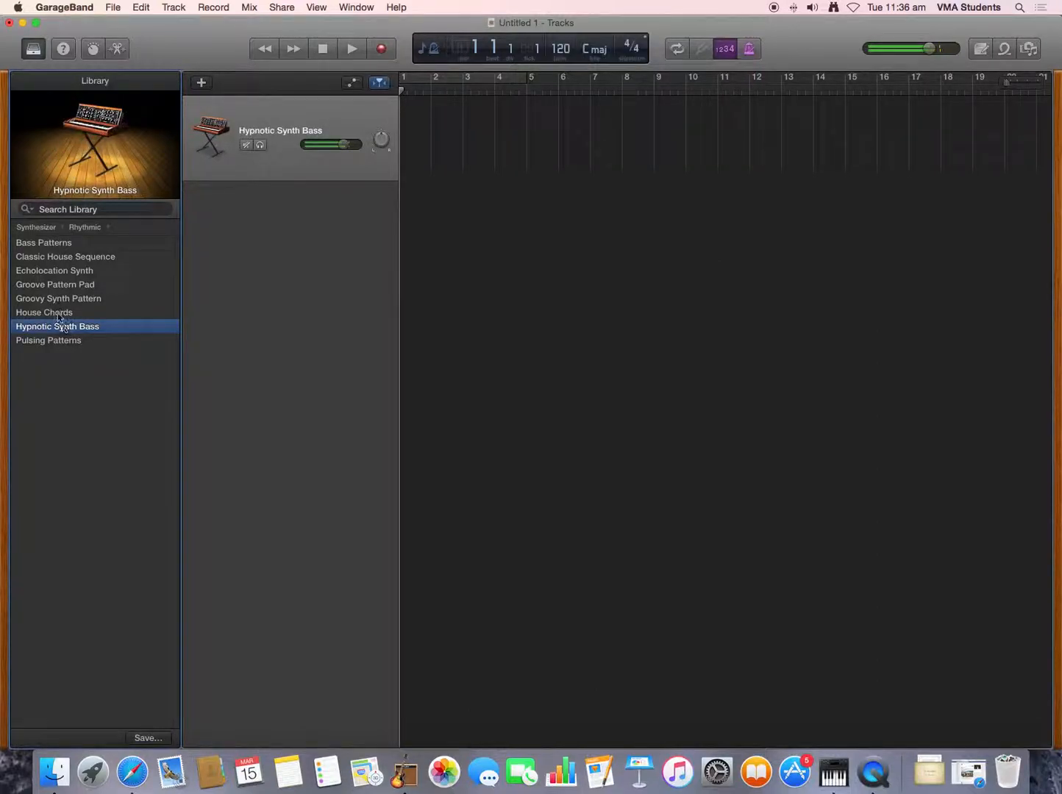
- Assign the Steinway Grand Piano from the library's Piano category to the track
click(62, 228)
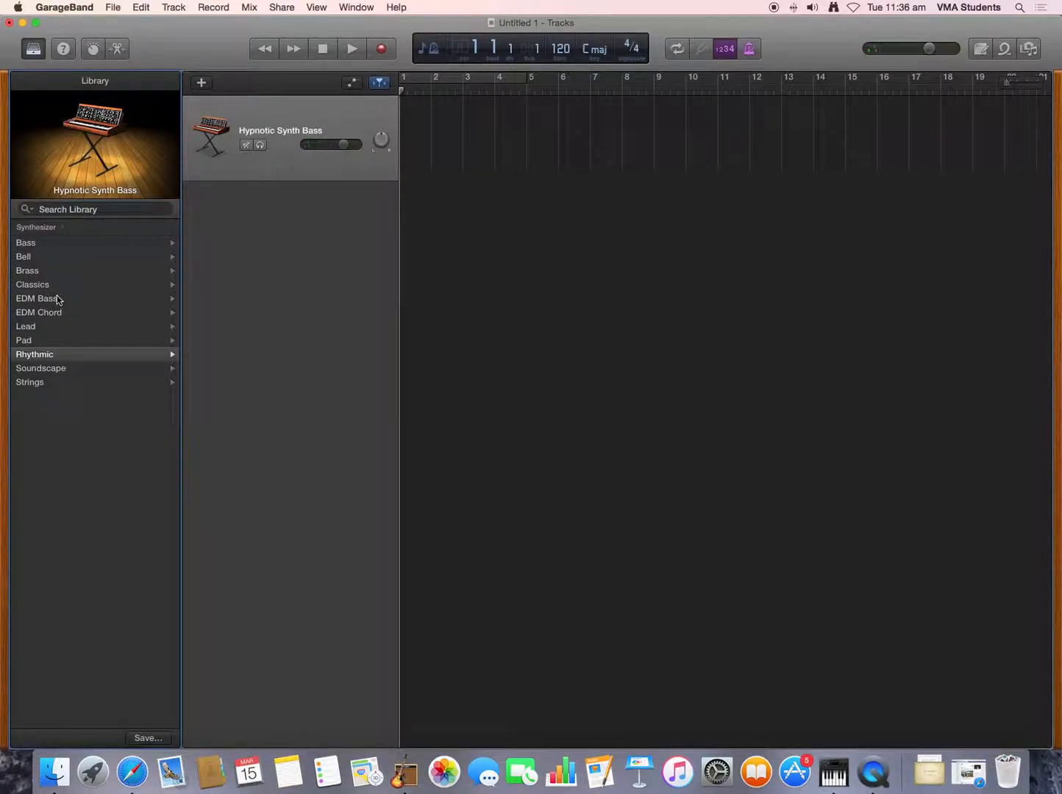
click(60, 227)
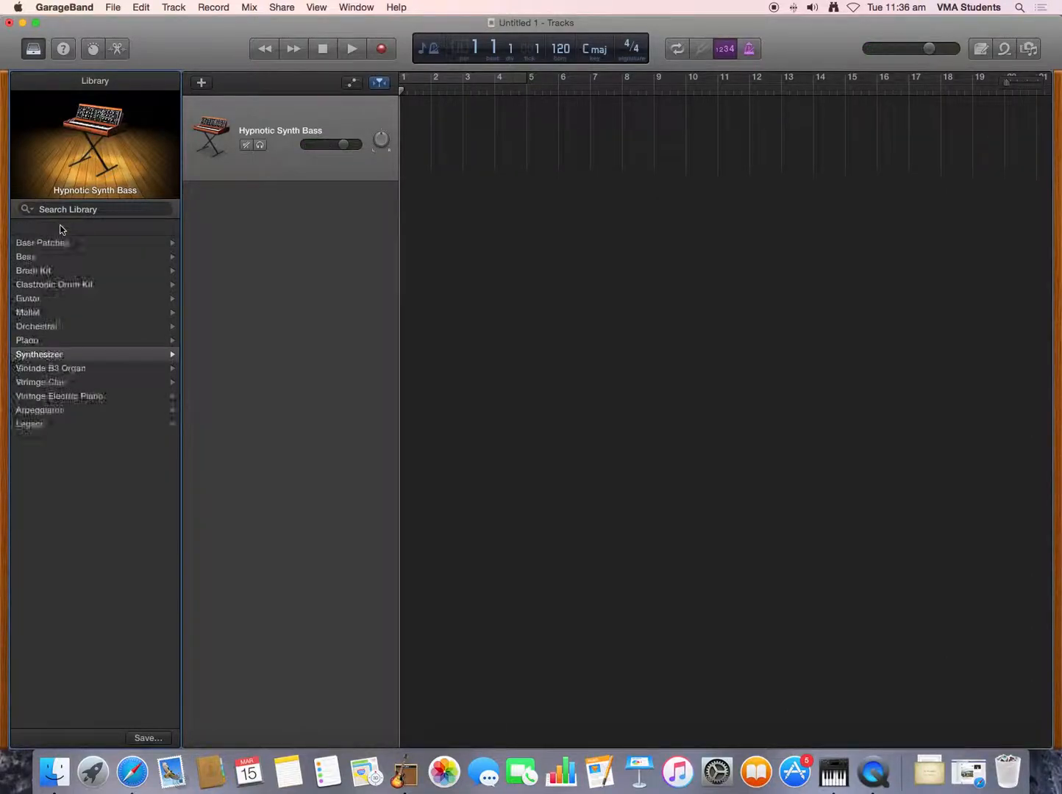
click(35, 341)
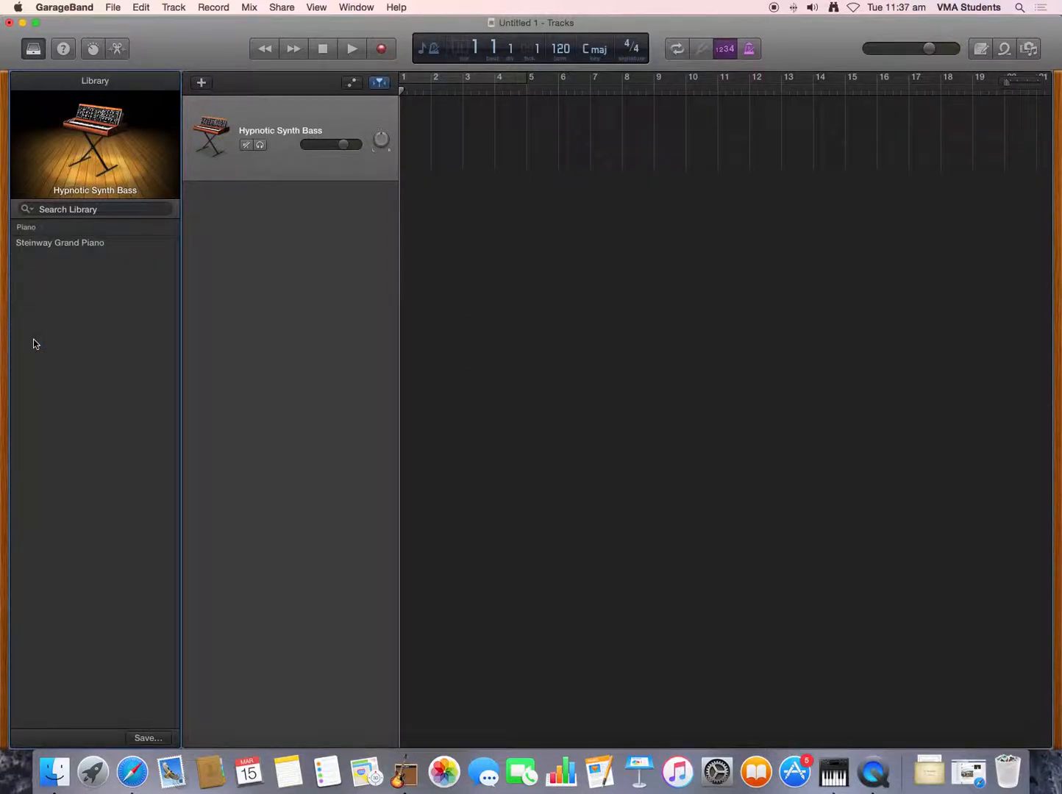
click(64, 245)
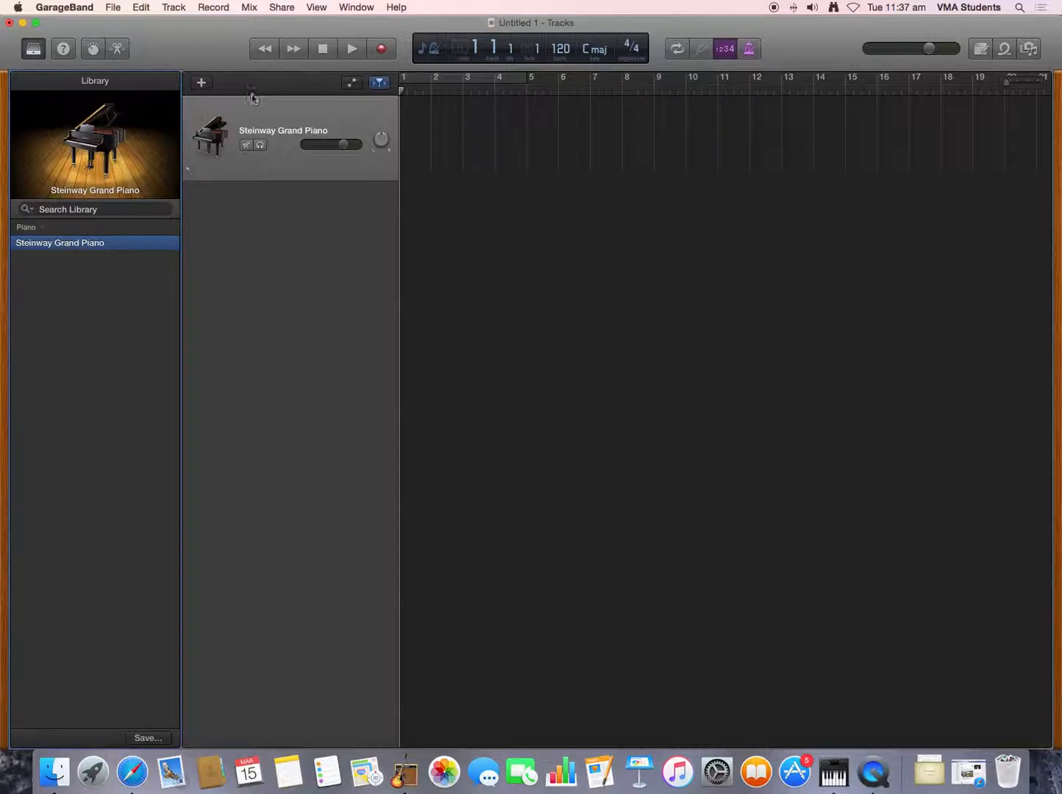
- Turn on the cycle range and extend it to cover bars 1 through 12
click(491, 80)
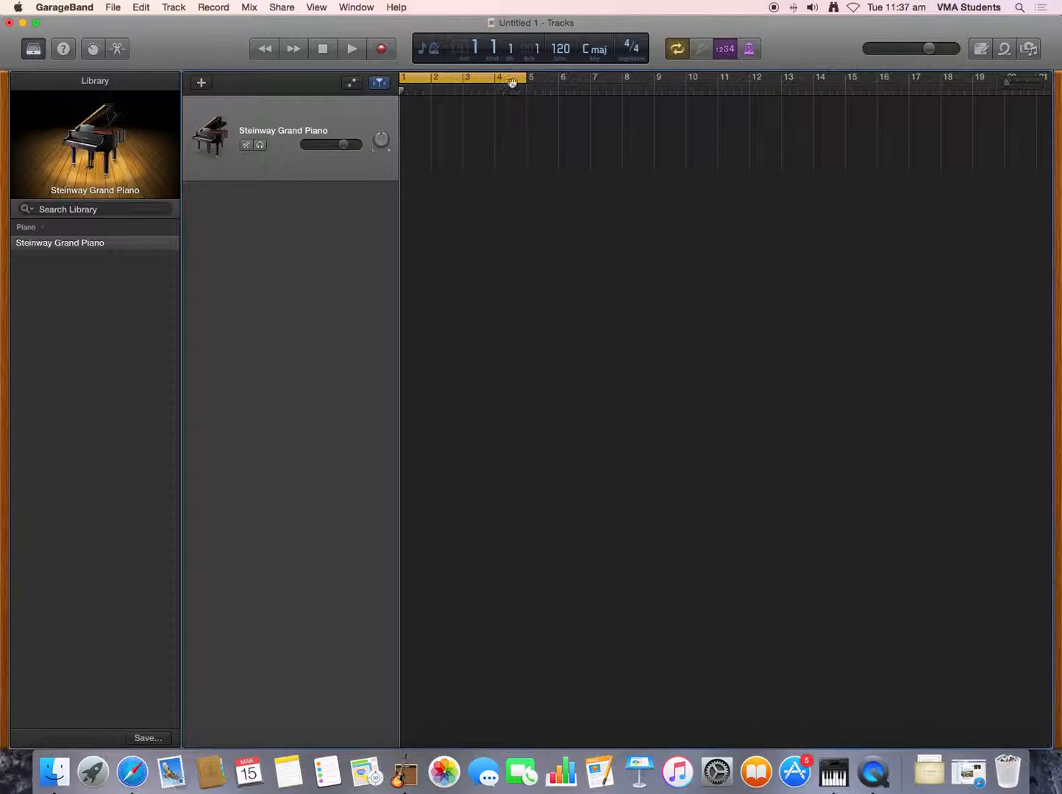
drag(525, 80, 567, 84)
drag(731, 98, 780, 99)
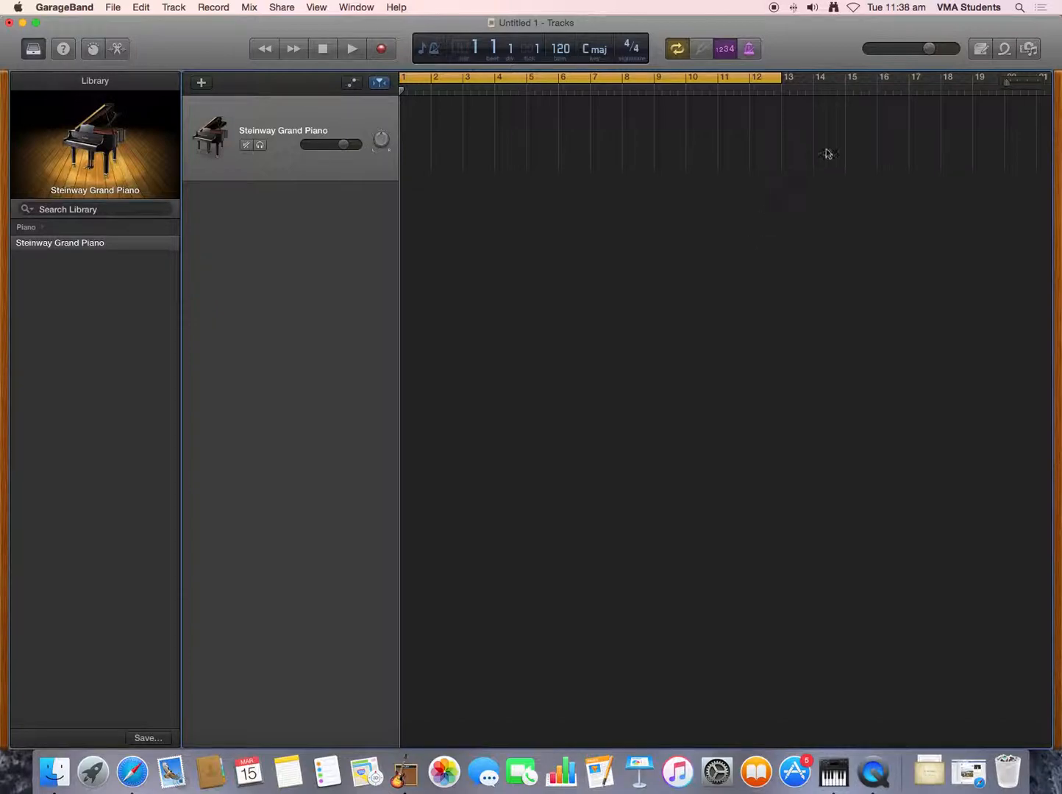
scroll(876, 105, right, 1)
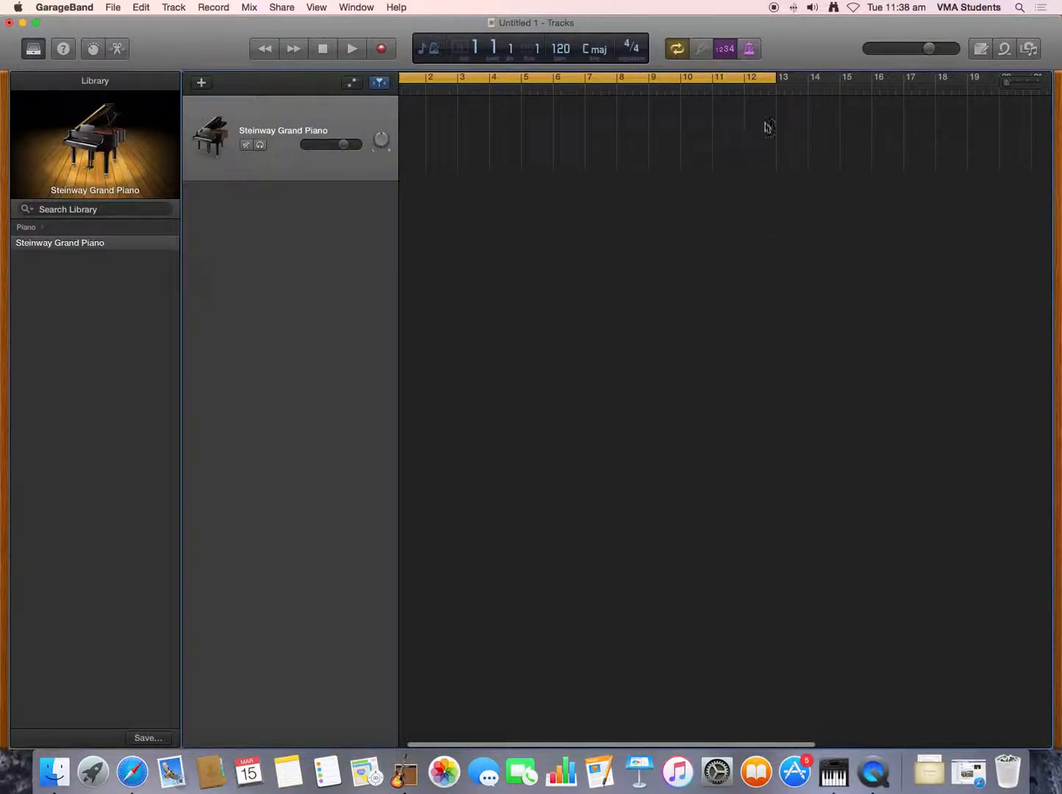
- Play the empty project briefly from the beginning, stop it and return the playhead to bar 1
click(265, 50)
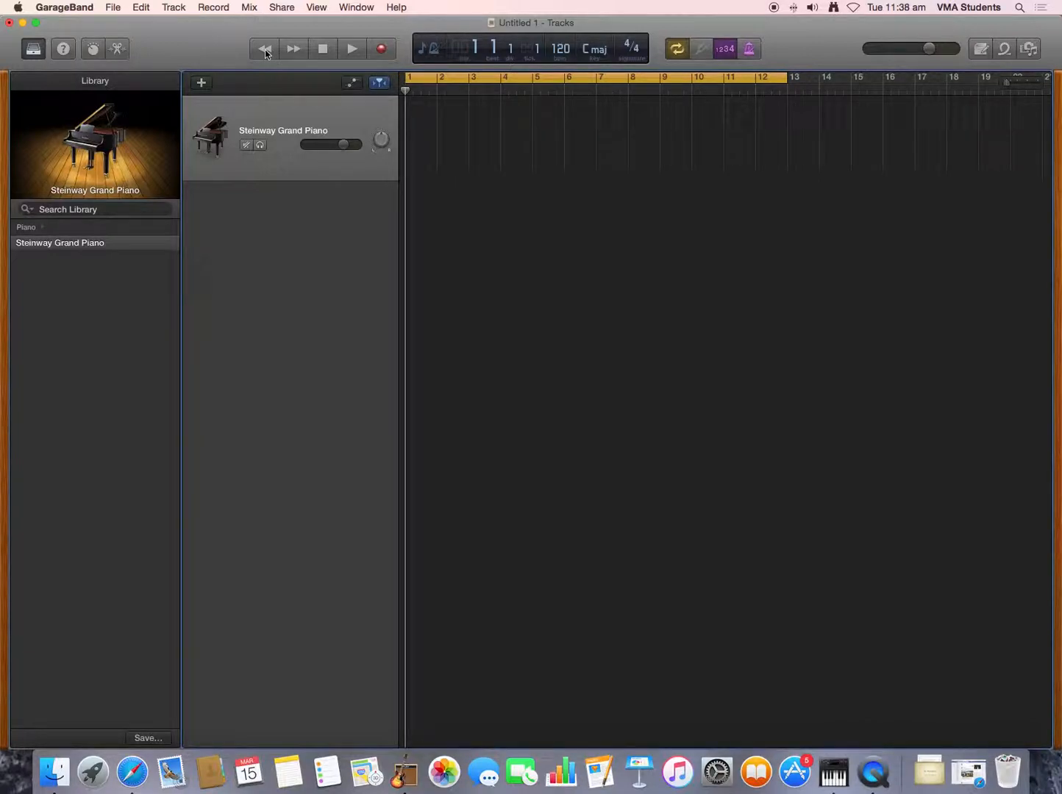
click(352, 49)
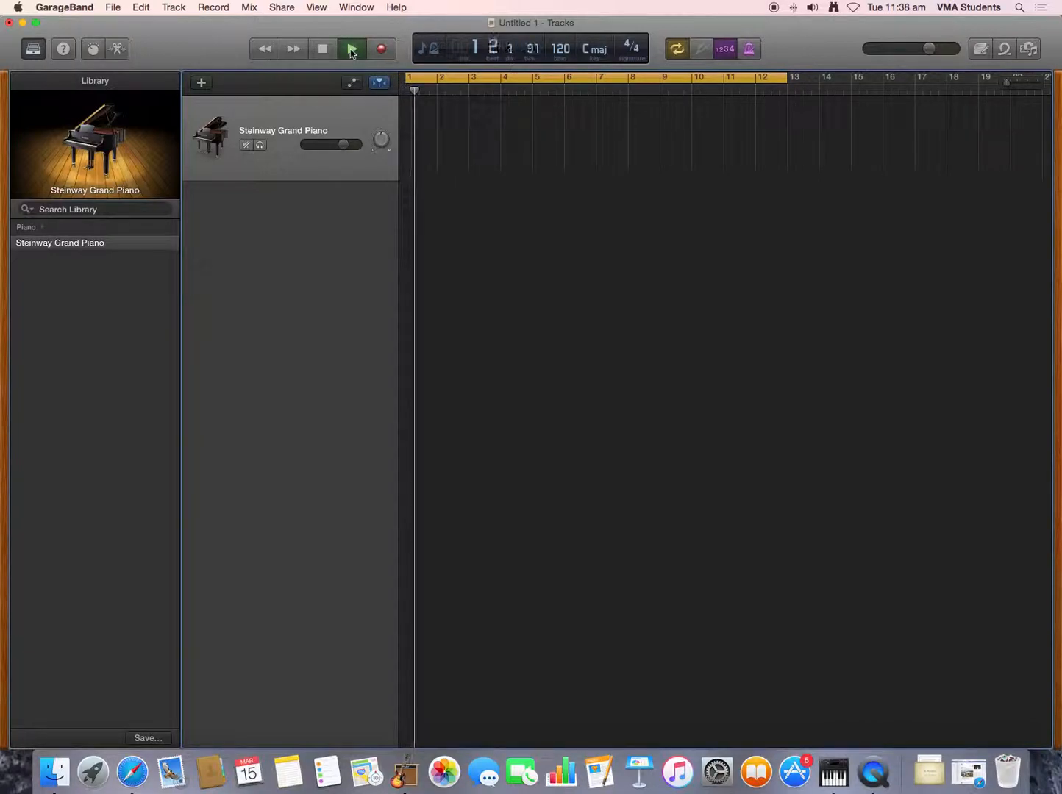
click(351, 51)
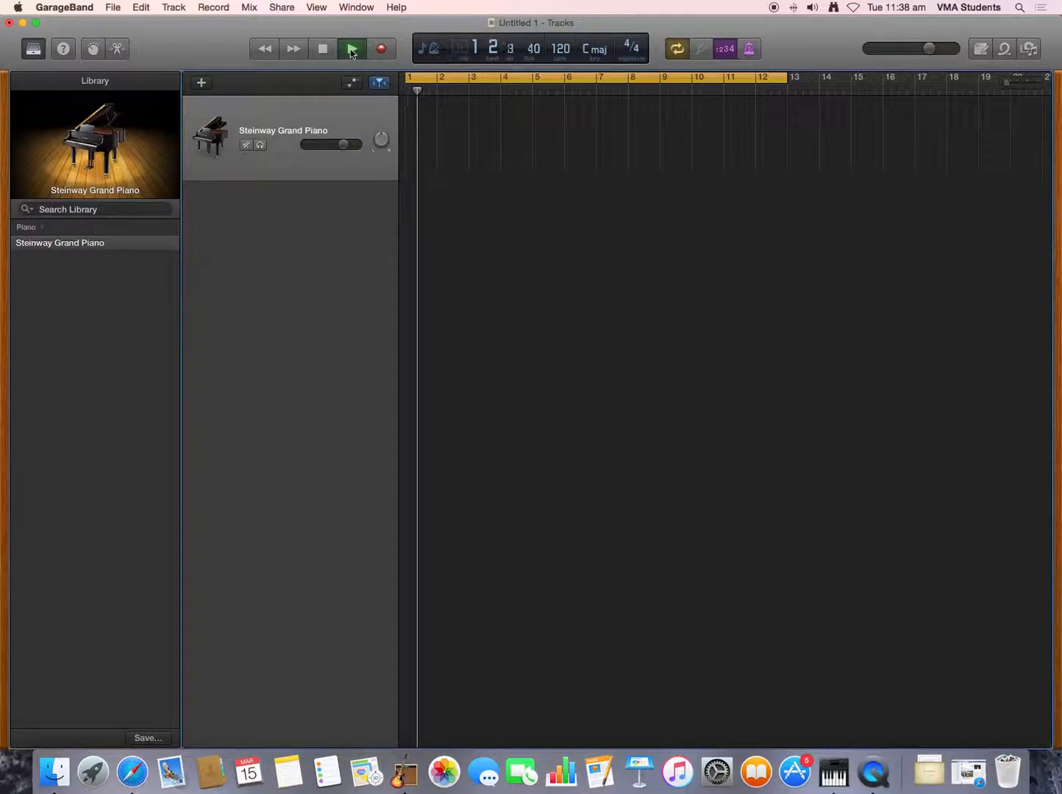
click(329, 49)
click(328, 50)
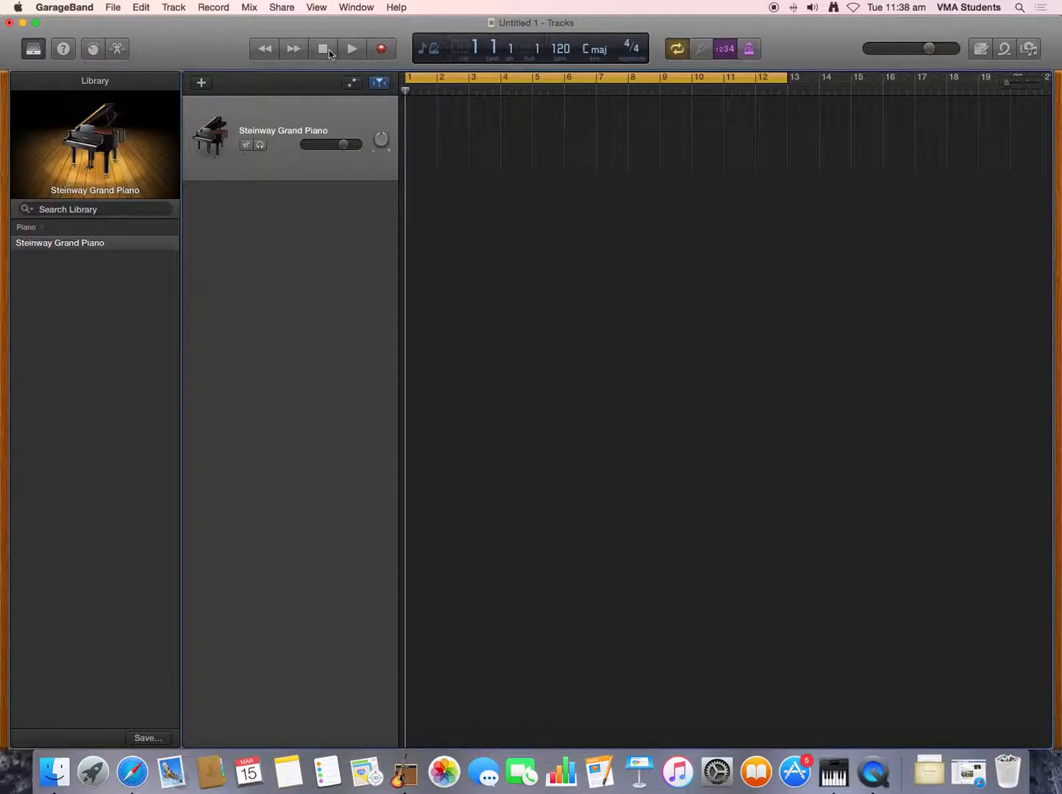
- Switch cycle mode off and on again, and play a few bars to hear the metronome
click(680, 53)
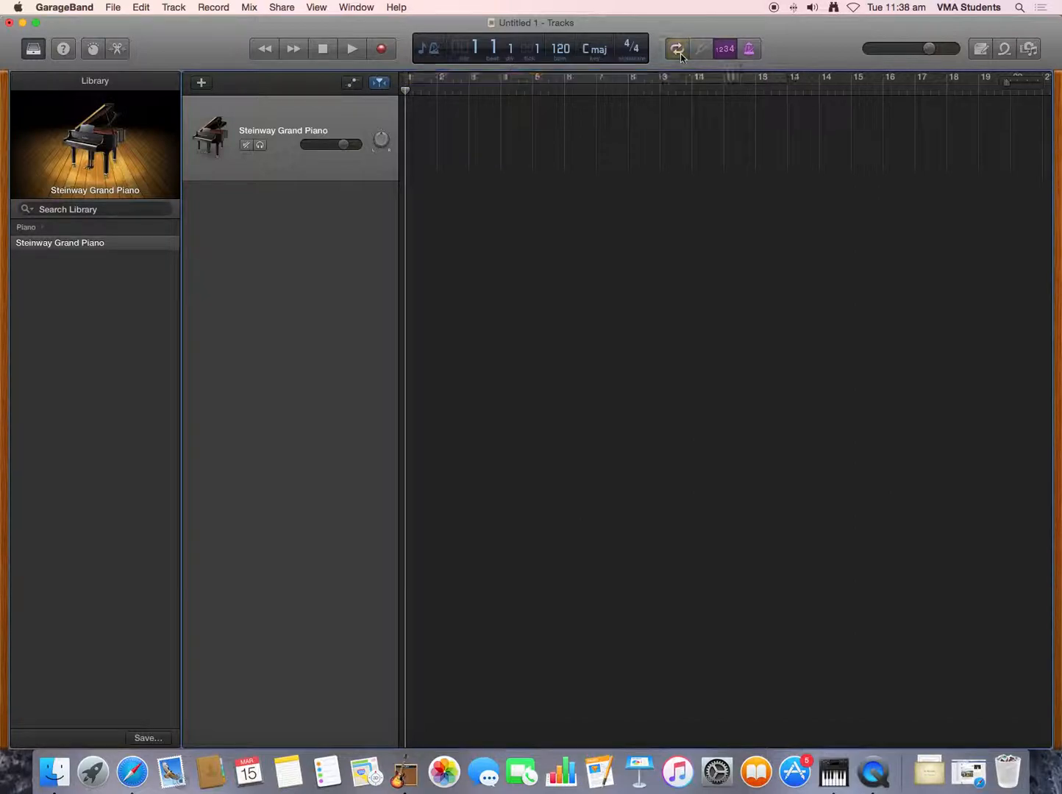
click(680, 54)
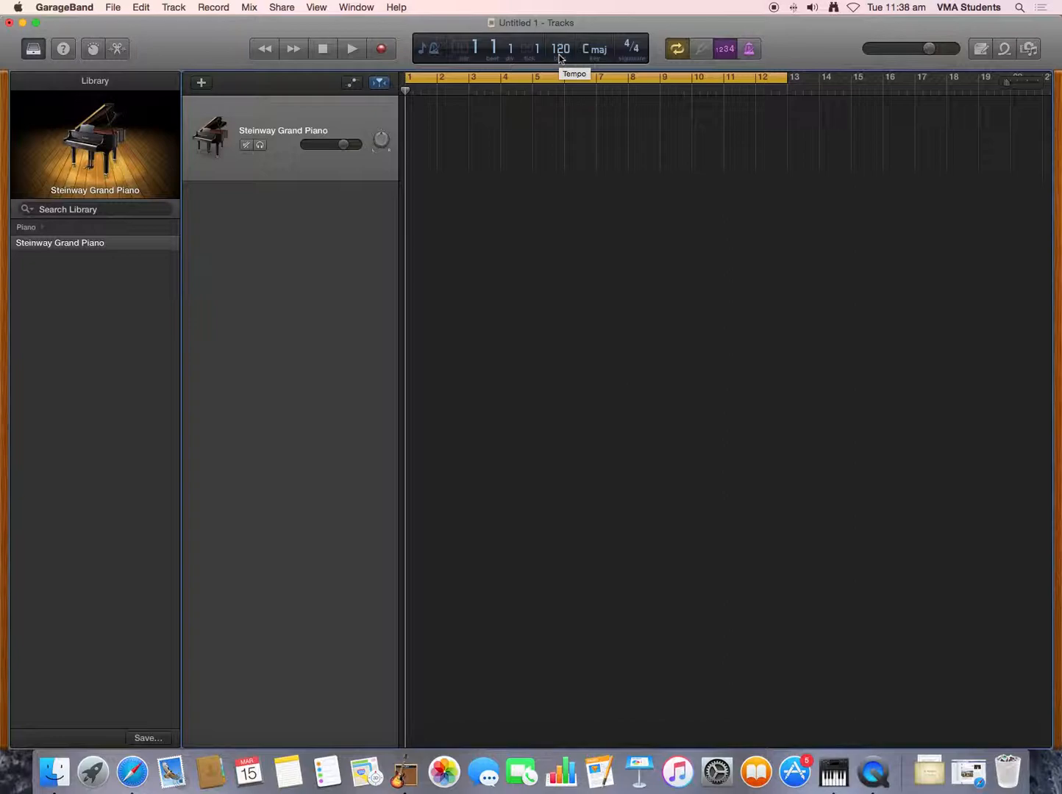
key(space)
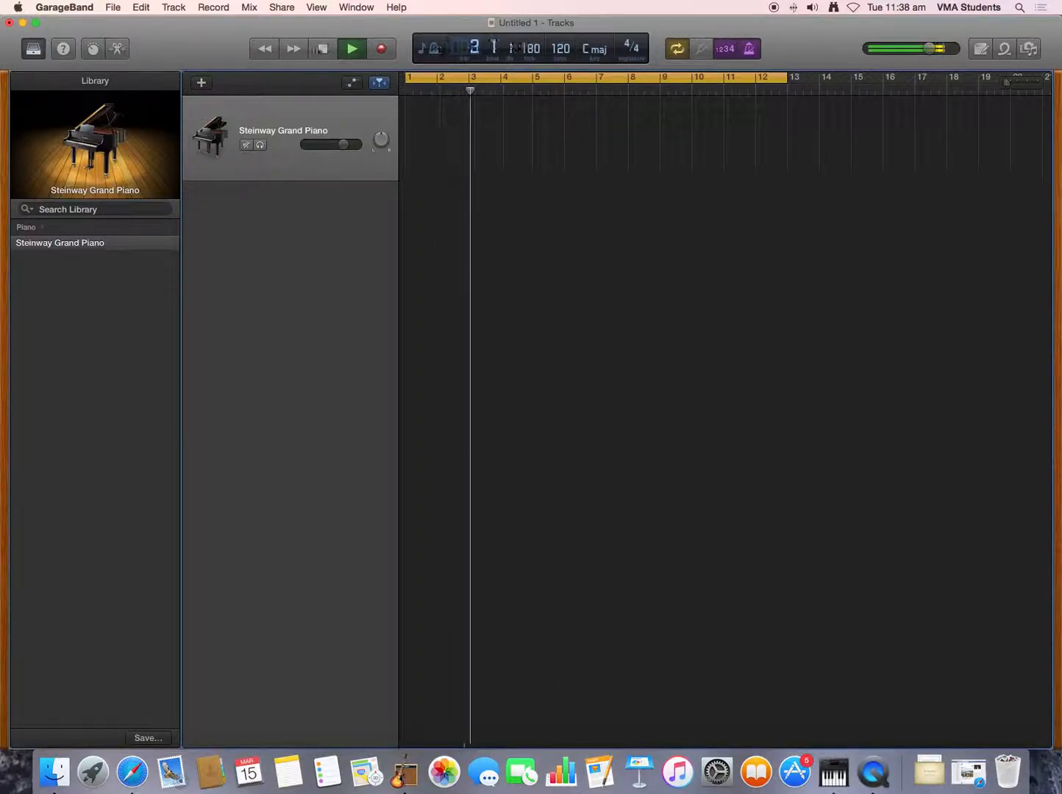
click(321, 49)
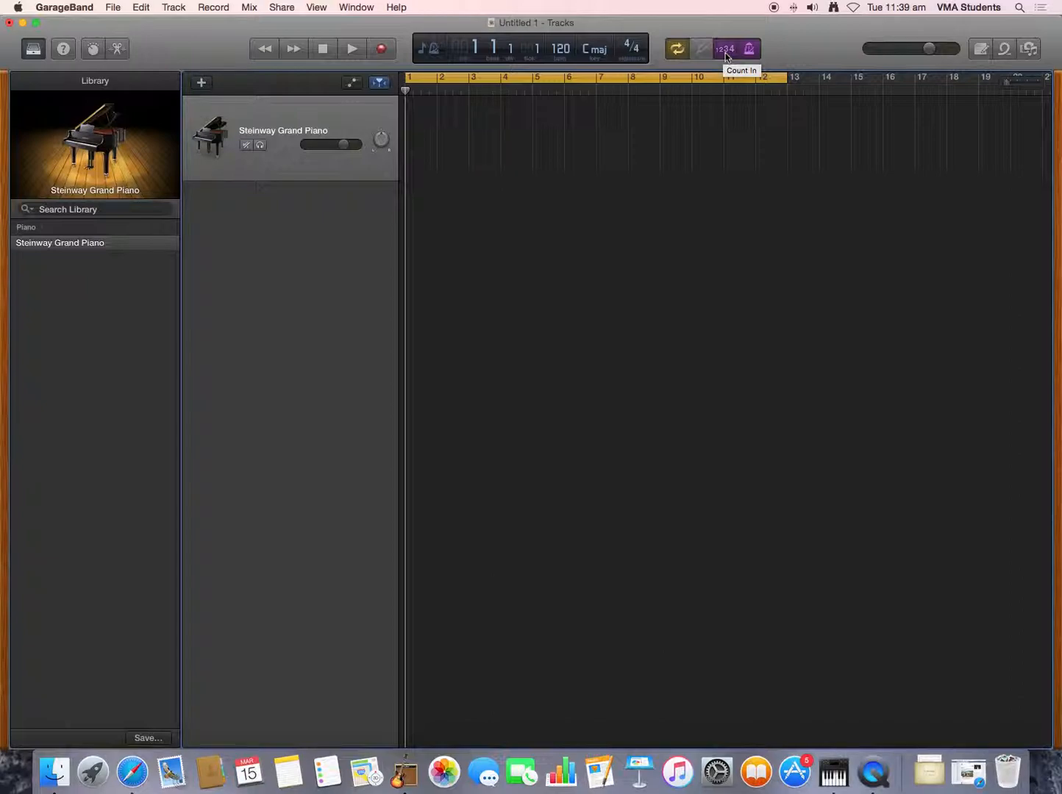
- Start a short test recording to hear the count-in and stop it back at bar 1
key(r)
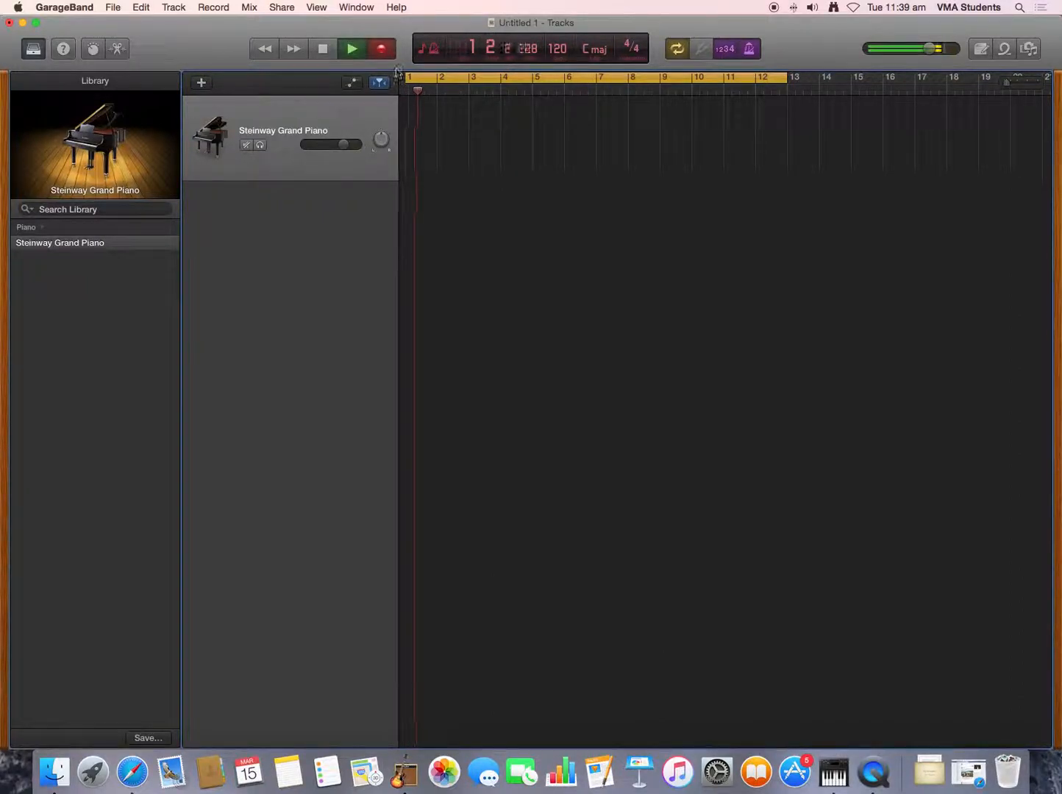
click(323, 53)
click(323, 52)
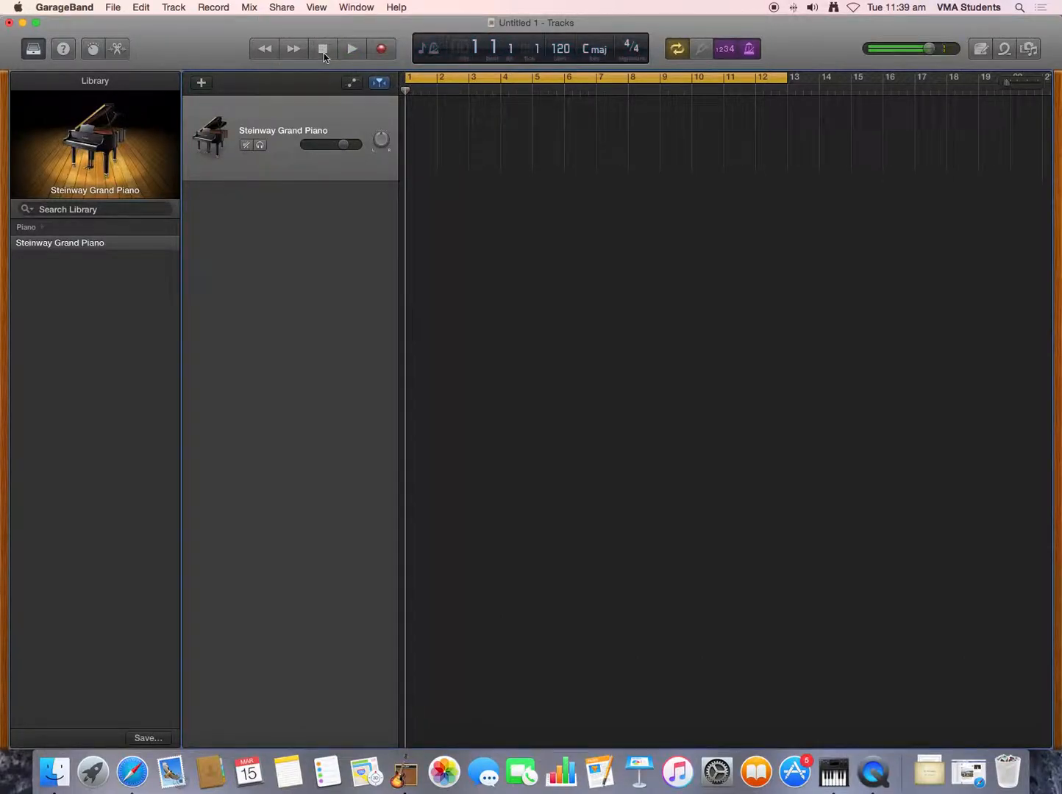
- Set the project tempo to 90 and play a few bars to check the new speed
double_click(561, 49)
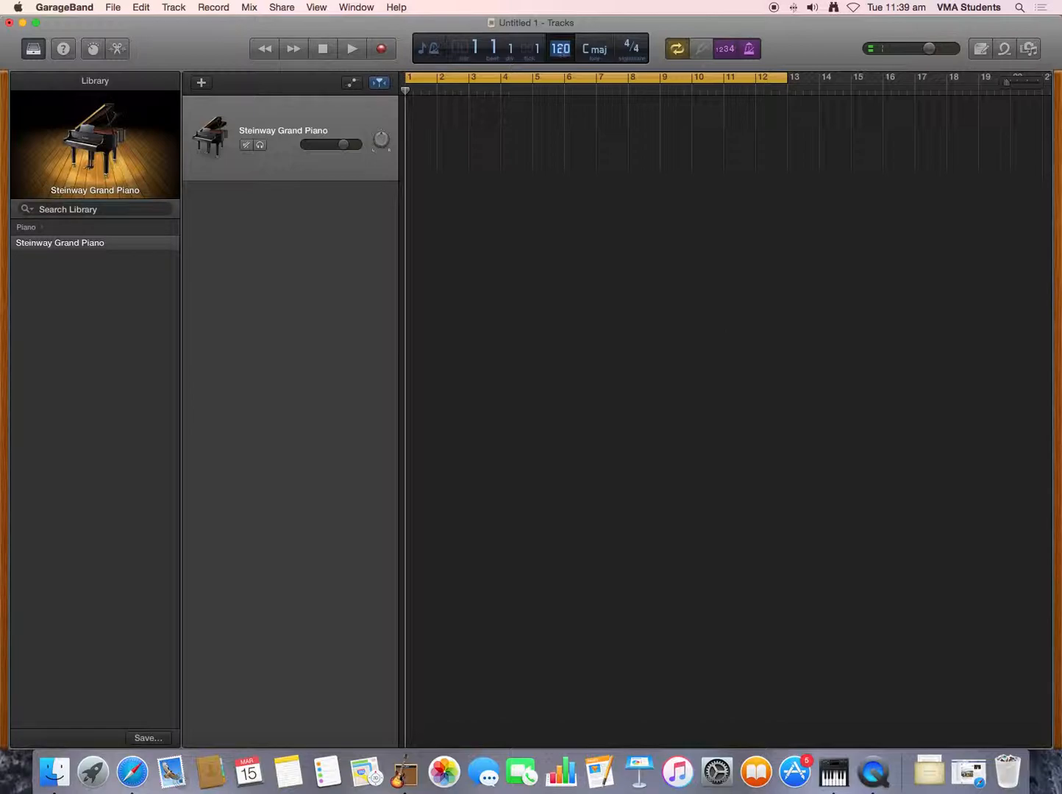
text(90)
click(357, 51)
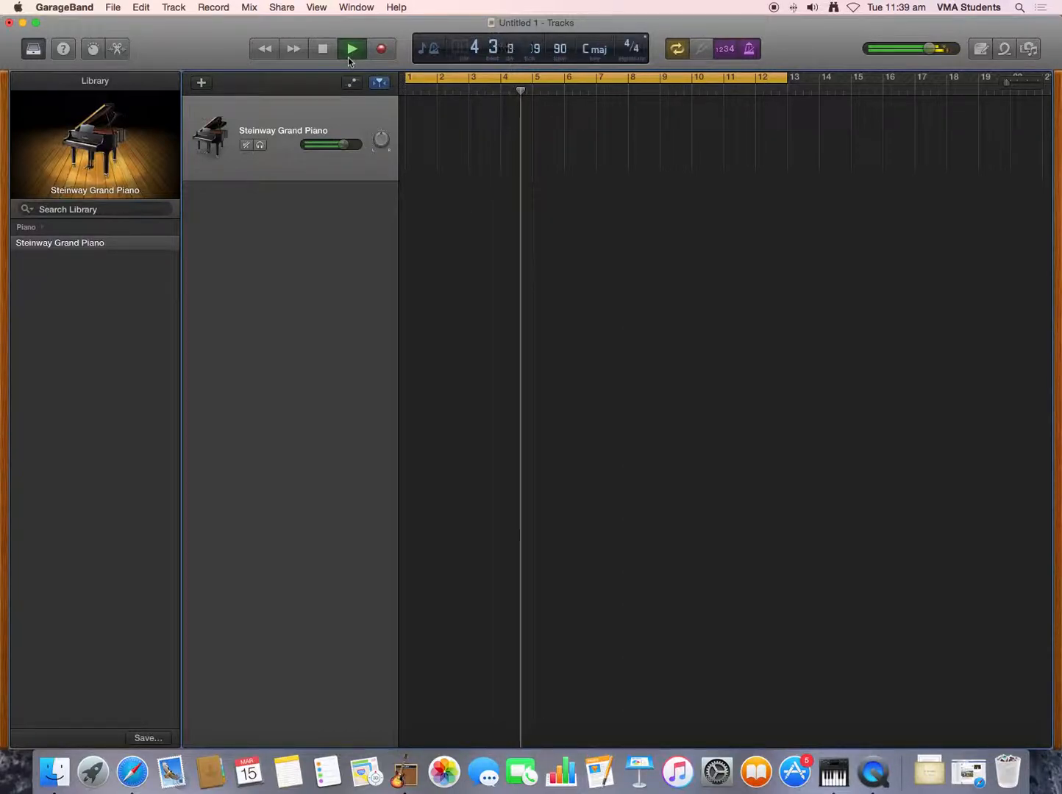
click(321, 50)
click(322, 50)
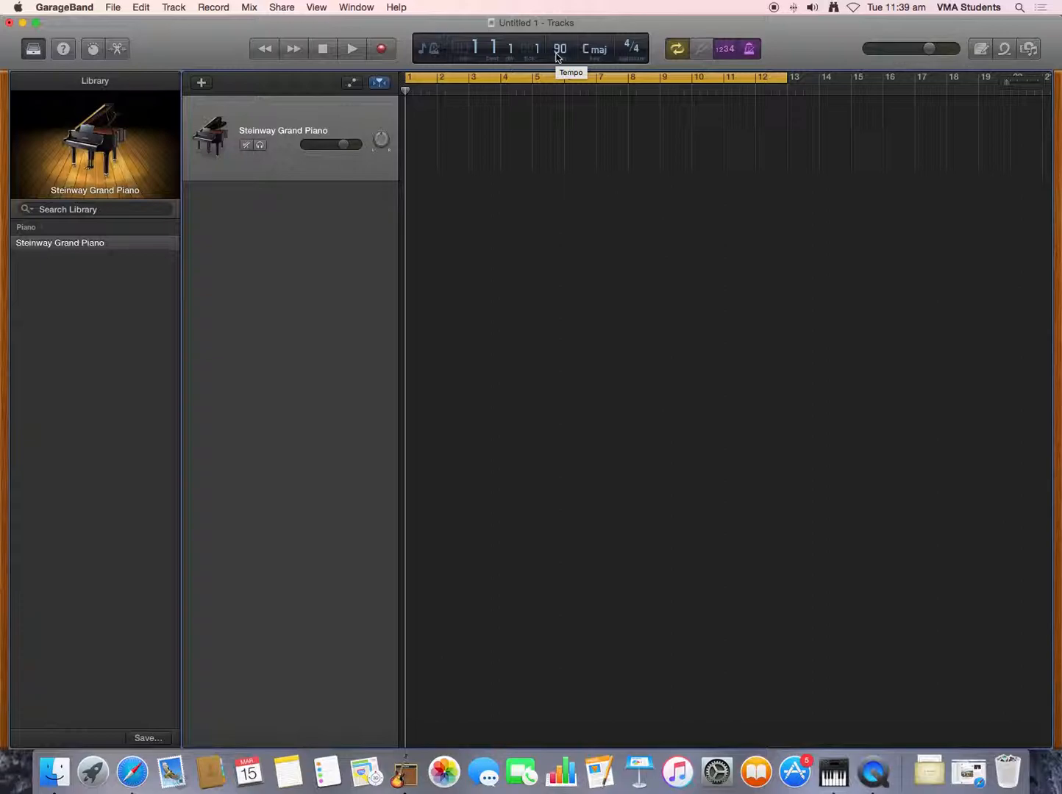
- Record a chord part on the Steinway Grand Piano track across bars 1 to 12 and return to the start
click(387, 51)
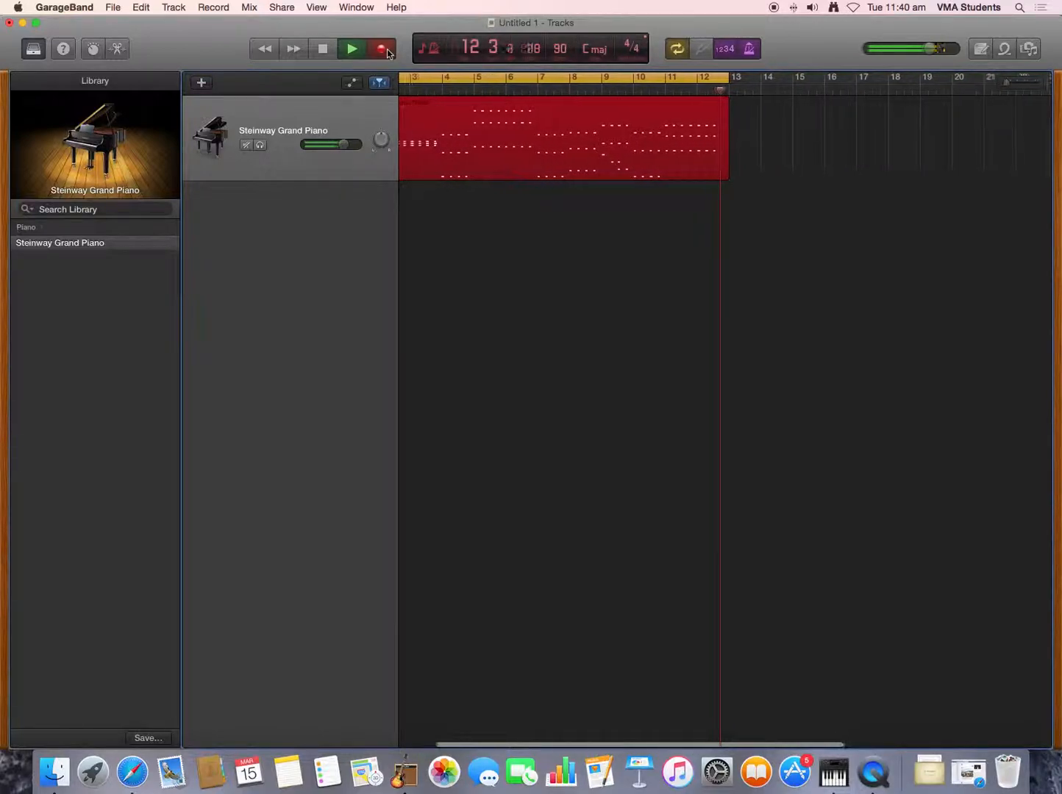
click(382, 49)
click(323, 49)
click(326, 50)
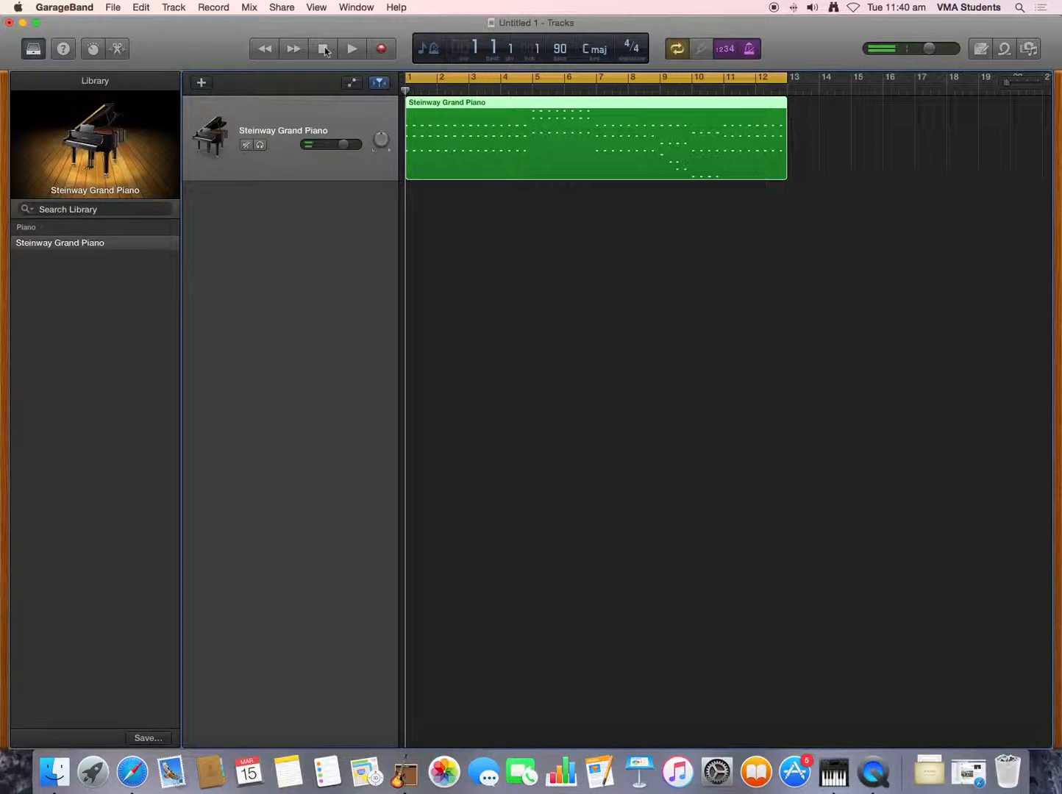
- Play back the opening bars of the recorded piano region to check the timing
click(353, 49)
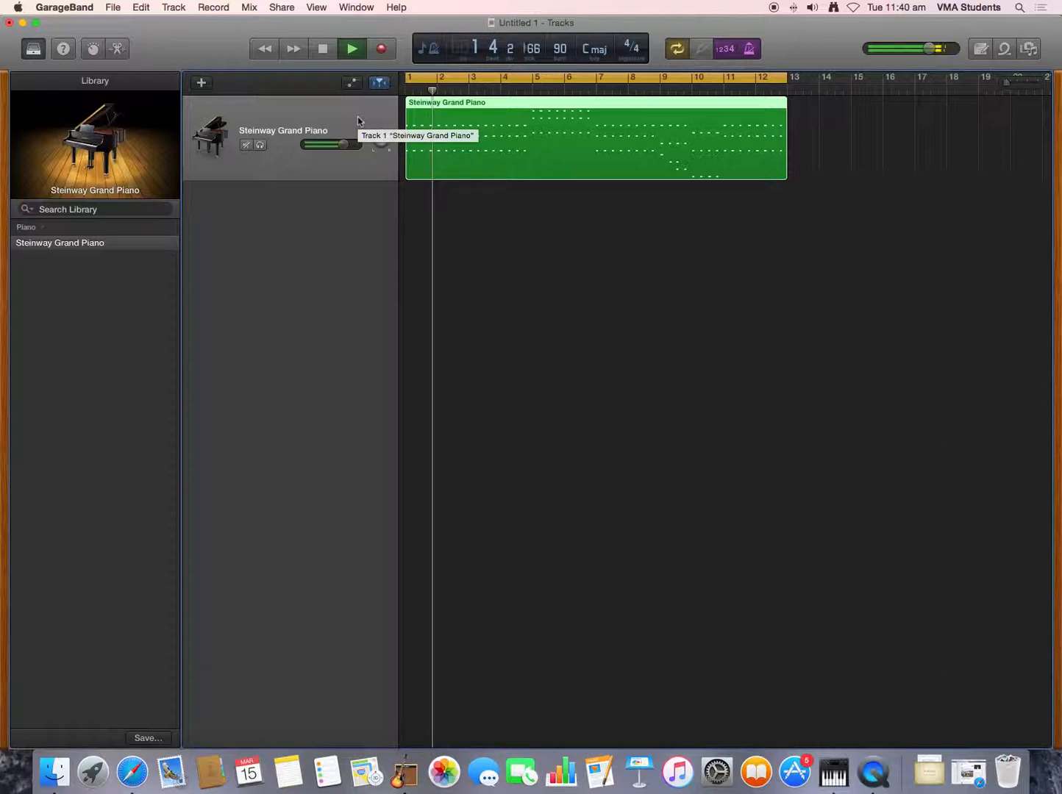
click(329, 54)
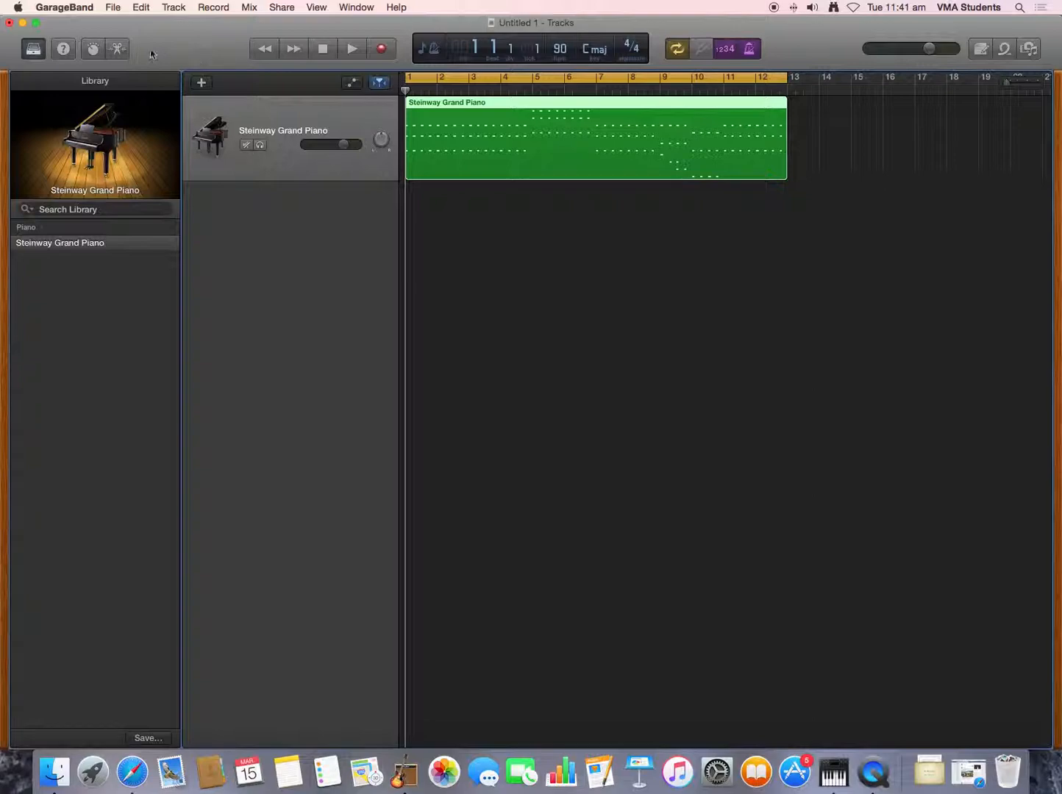
- Open the recorded piano region in the piano roll editor and set its Time Quantize to 1/16 Note
click(125, 49)
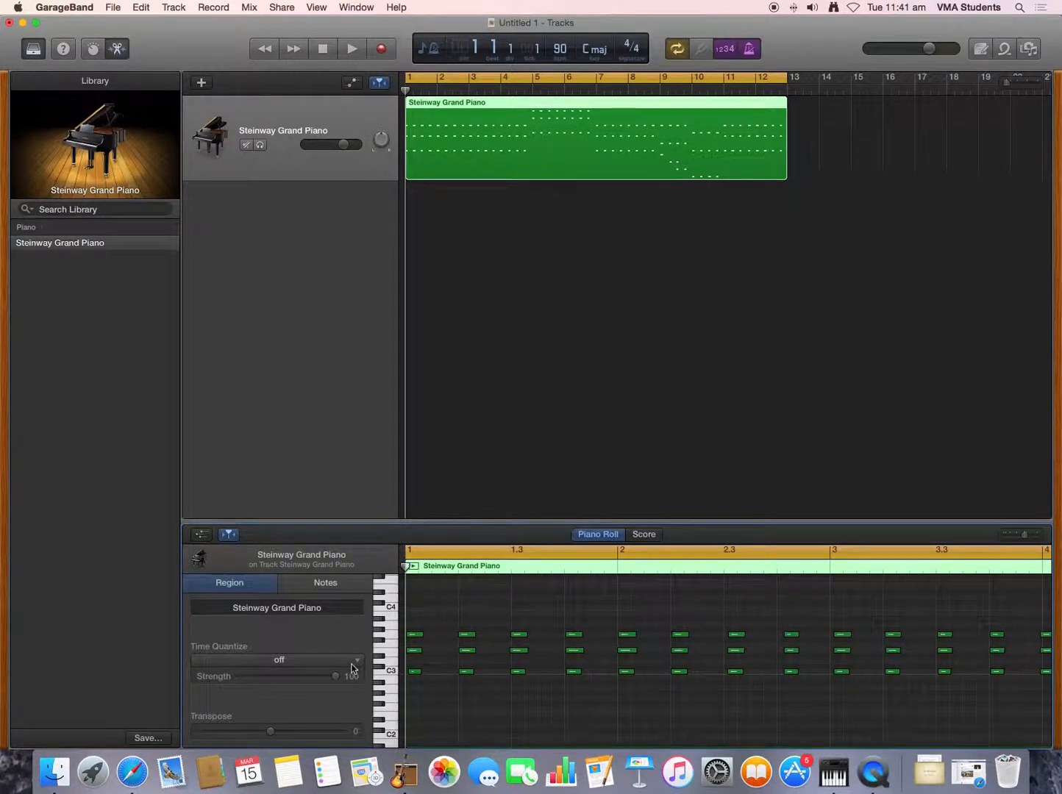
click(309, 660)
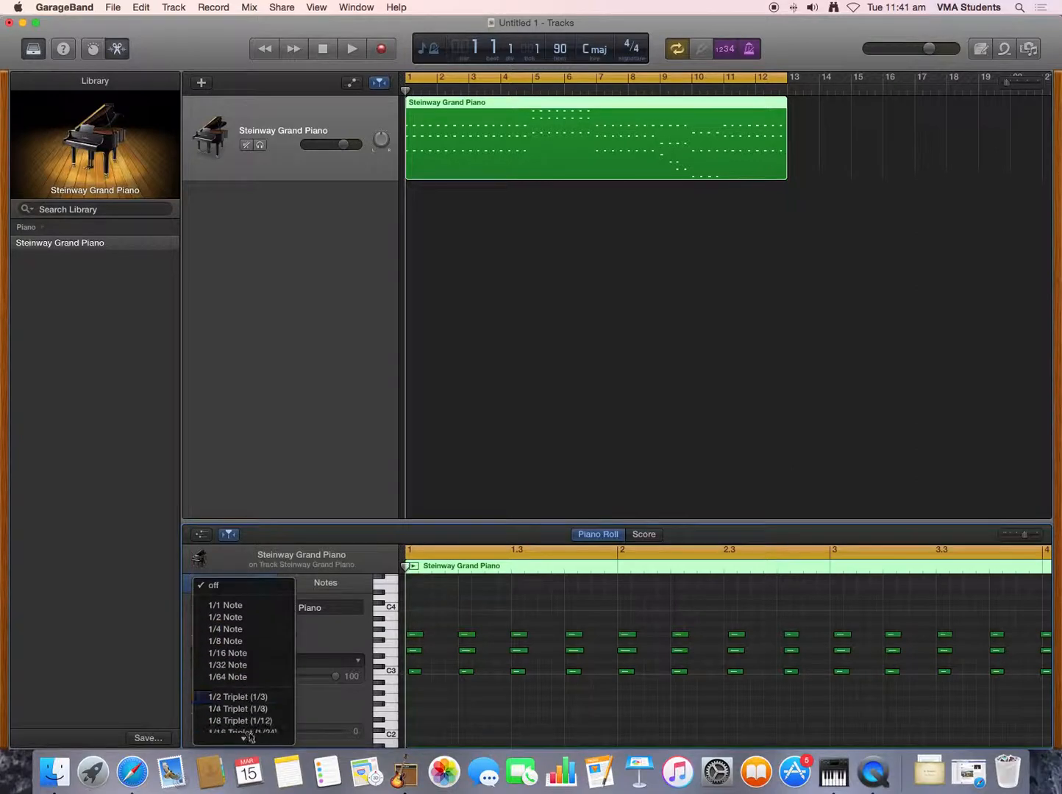
click(242, 654)
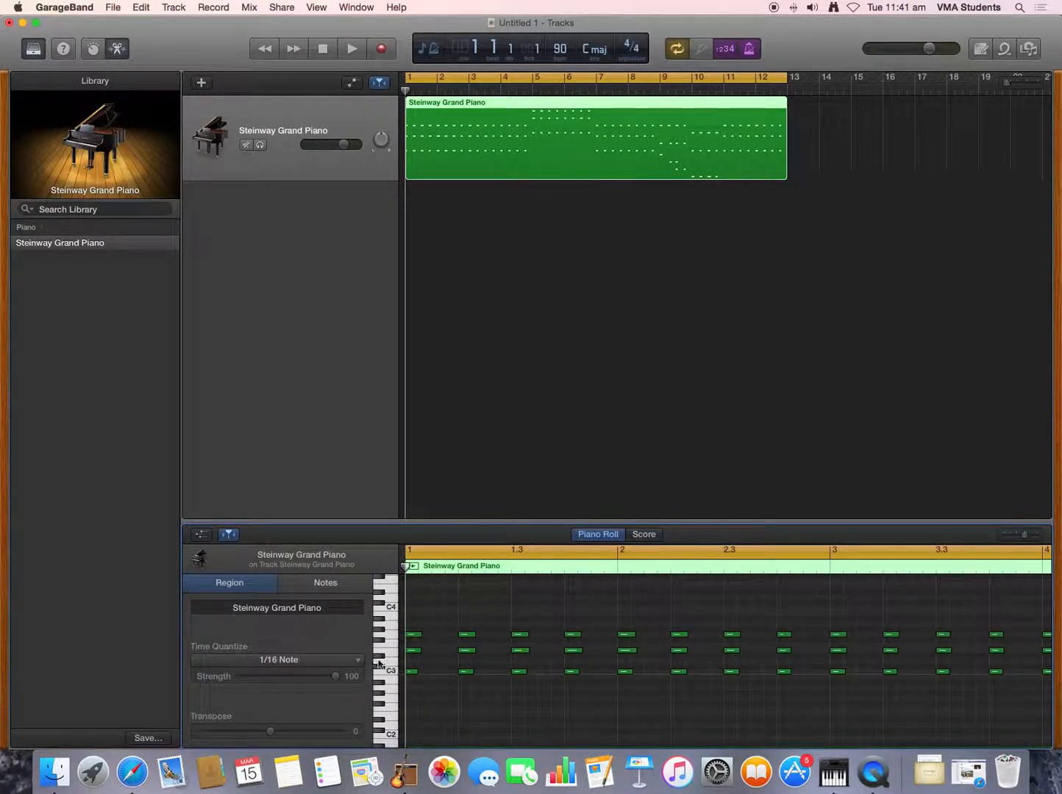
- Turn the region's Time Quantize off and set it back to 1/16 Note to compare the note positions
click(346, 660)
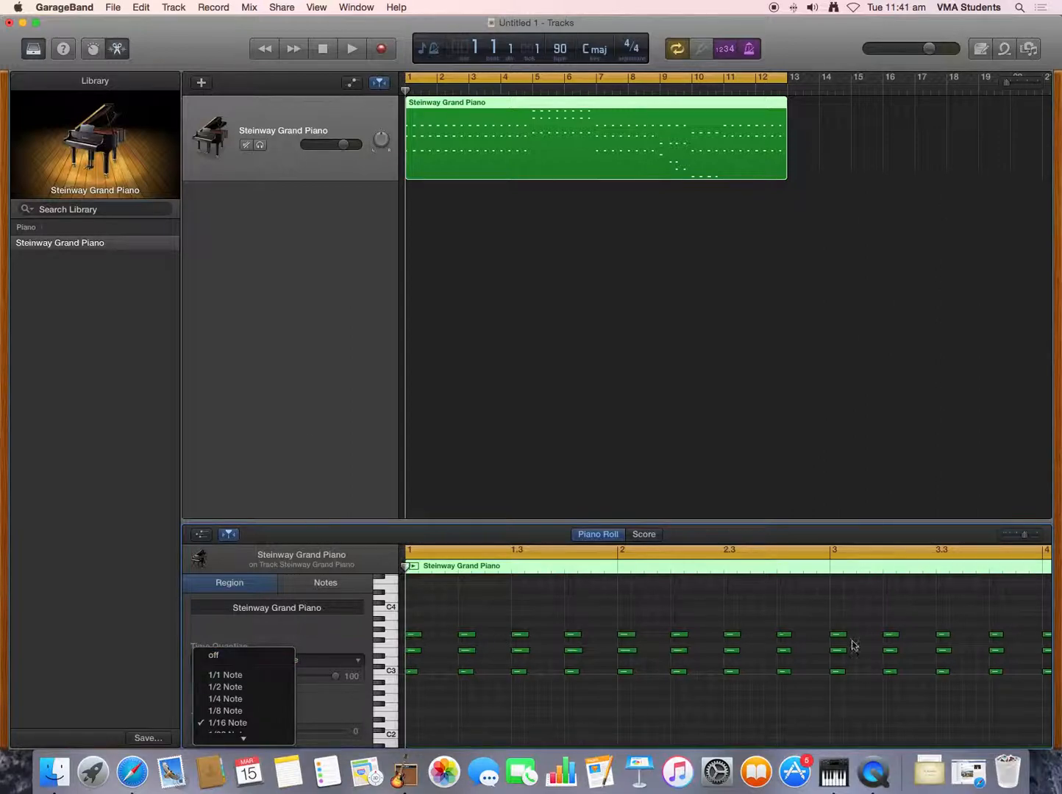
click(217, 655)
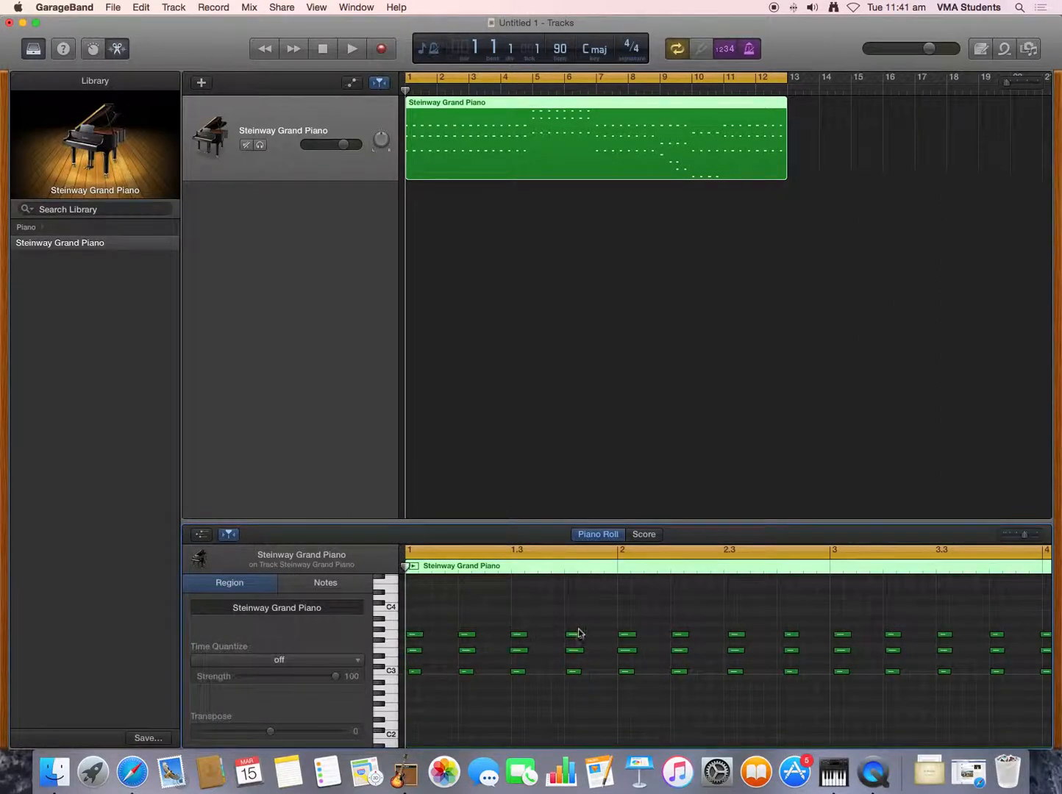
click(341, 664)
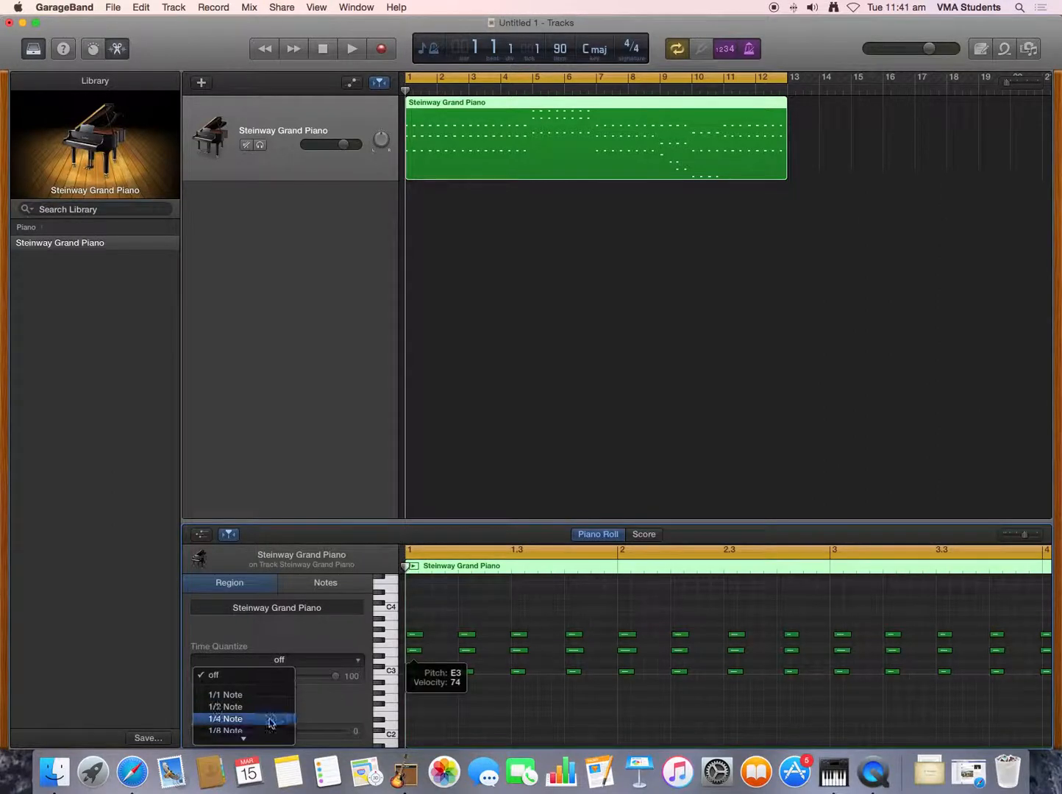
click(249, 685)
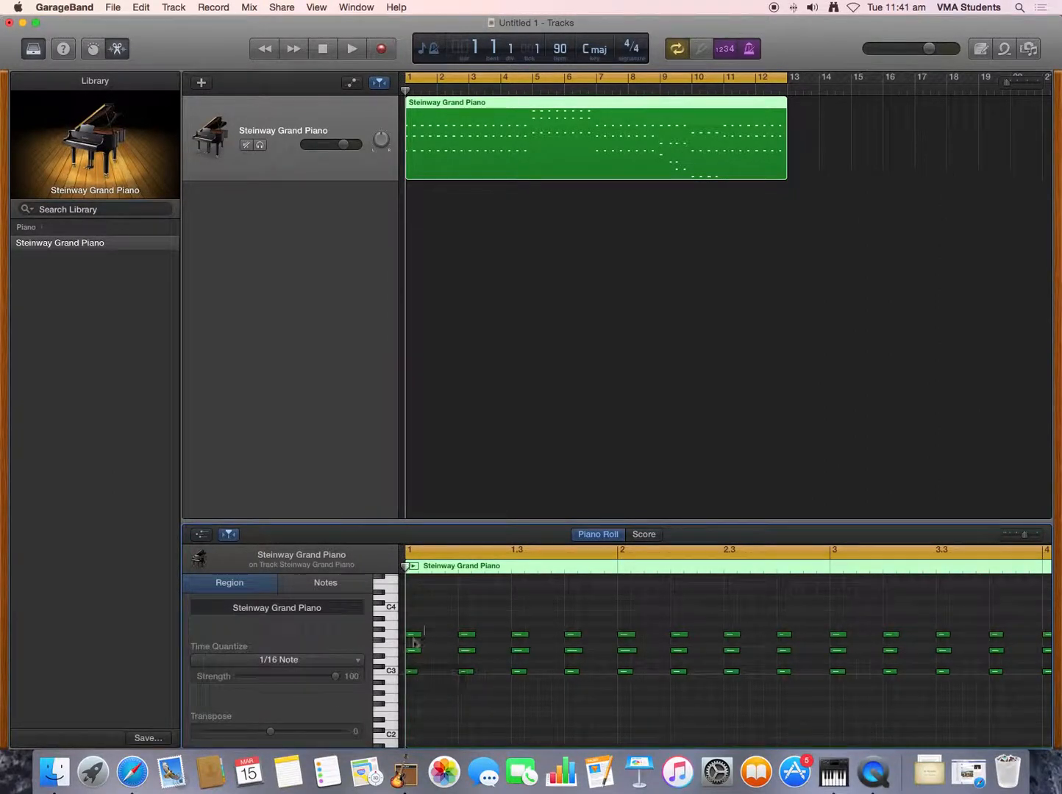
- Play back the opening bars of the quantized piano region and return to the start
mouse_move(415, 637)
click(353, 49)
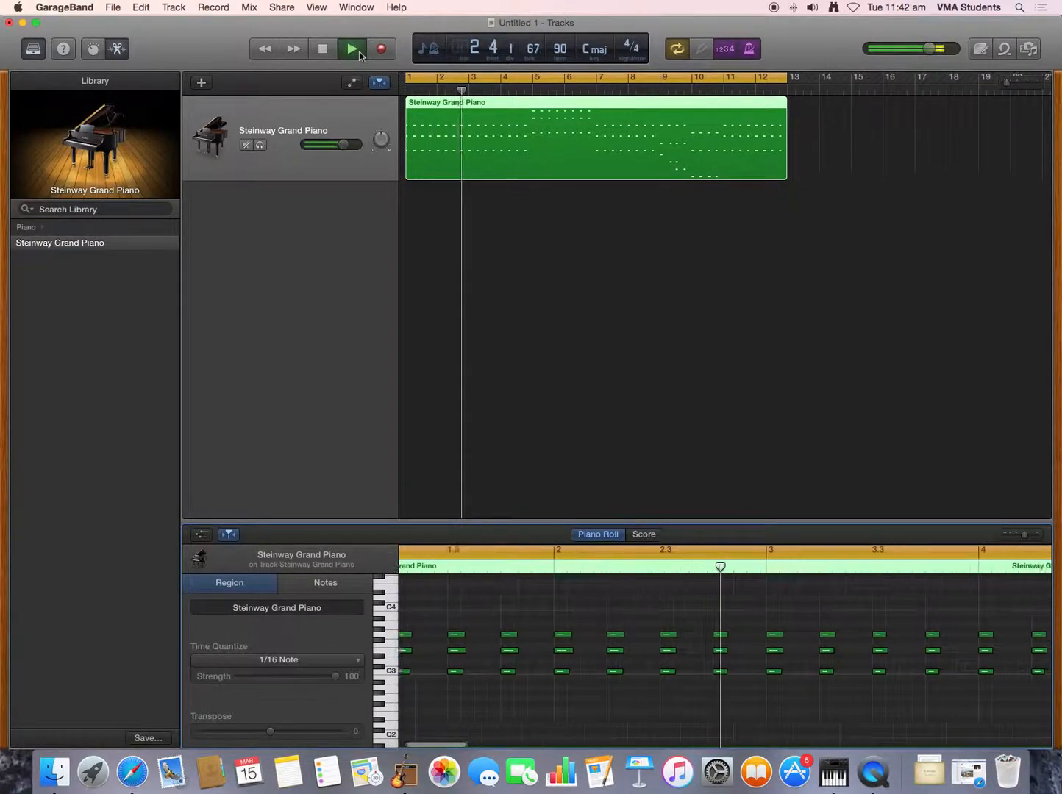
click(323, 55)
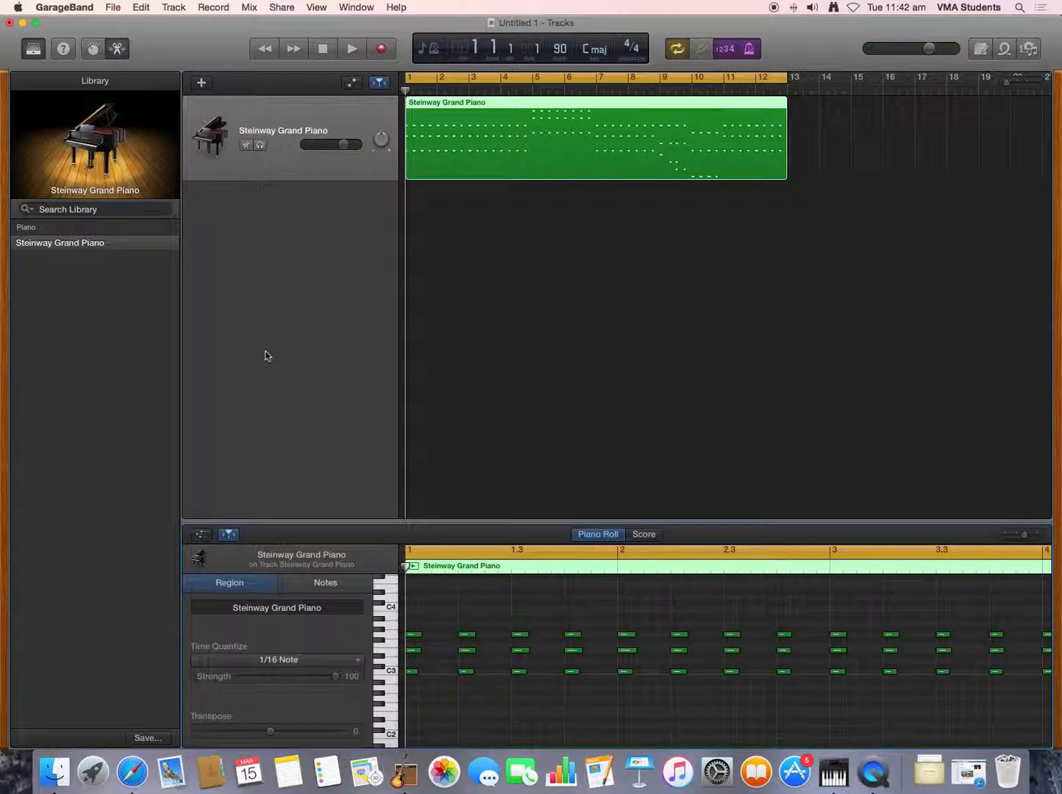
- Change the piano track's instrument to Heavy Metal Organ from the Vintage B3 Organ sounds and play back the first bars
click(42, 228)
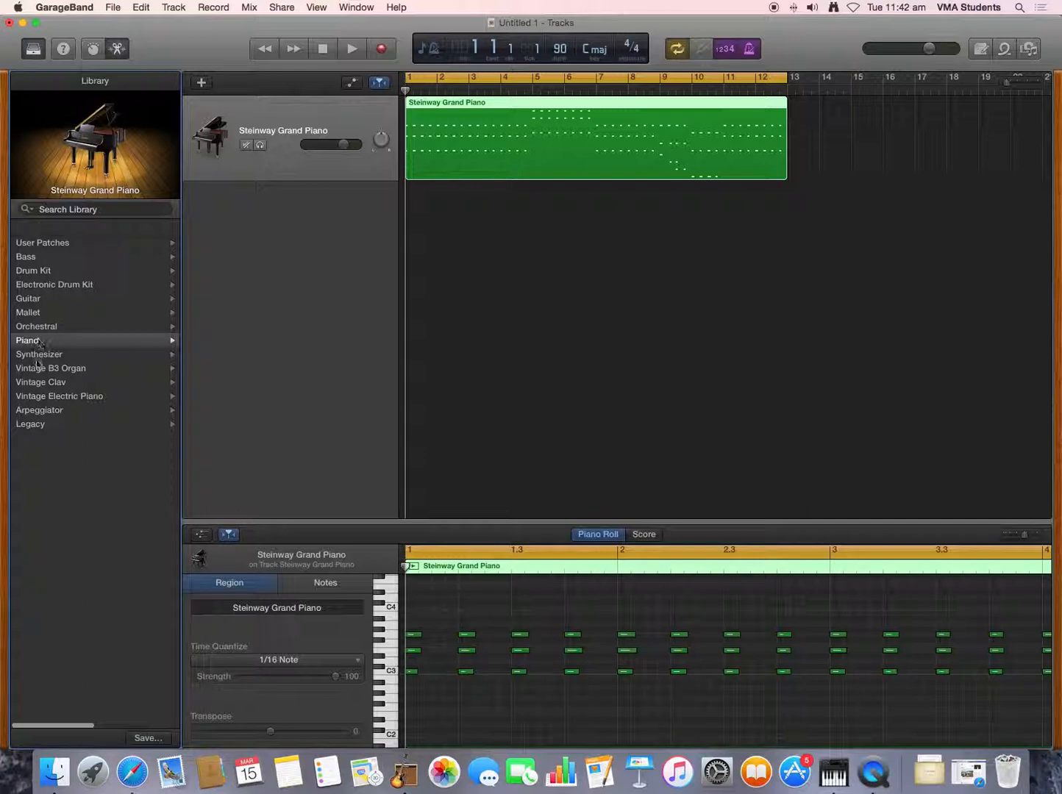
click(83, 339)
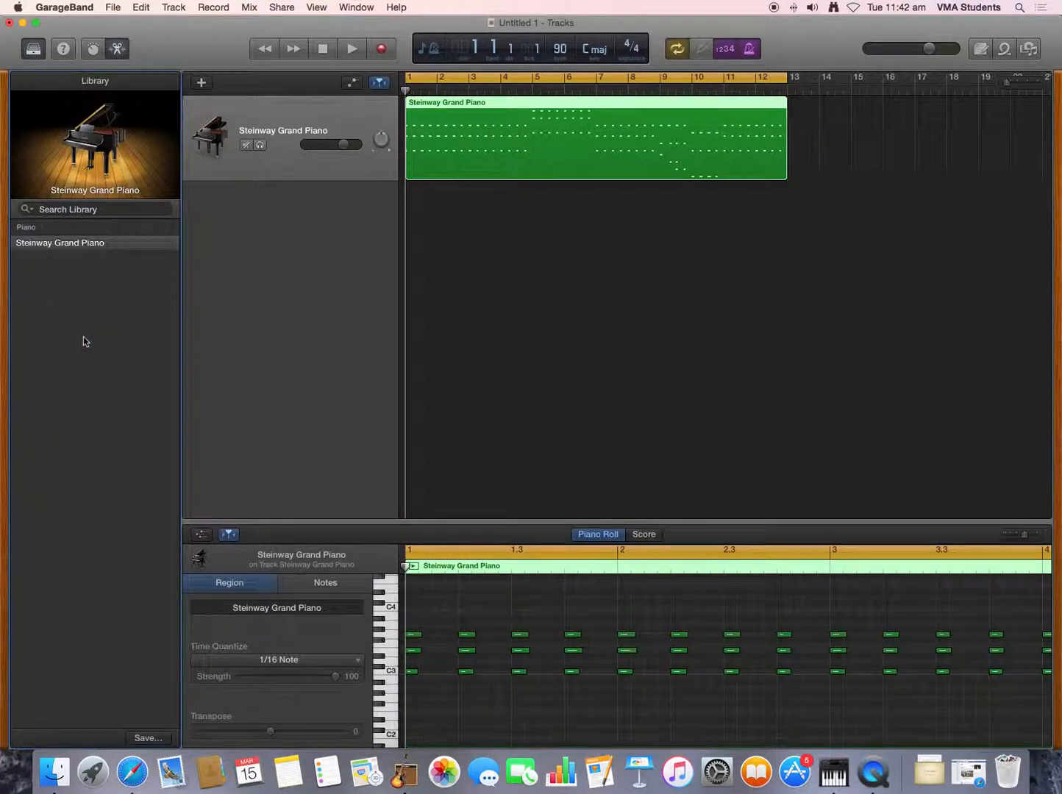
click(46, 230)
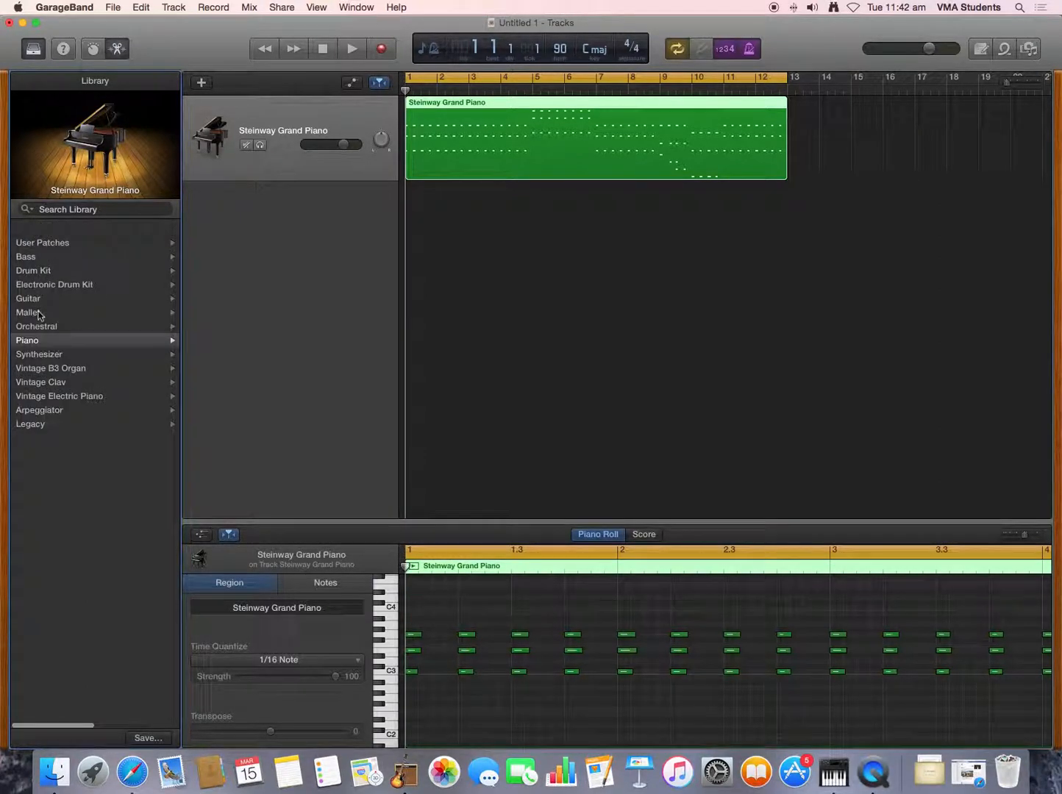
click(56, 368)
click(80, 286)
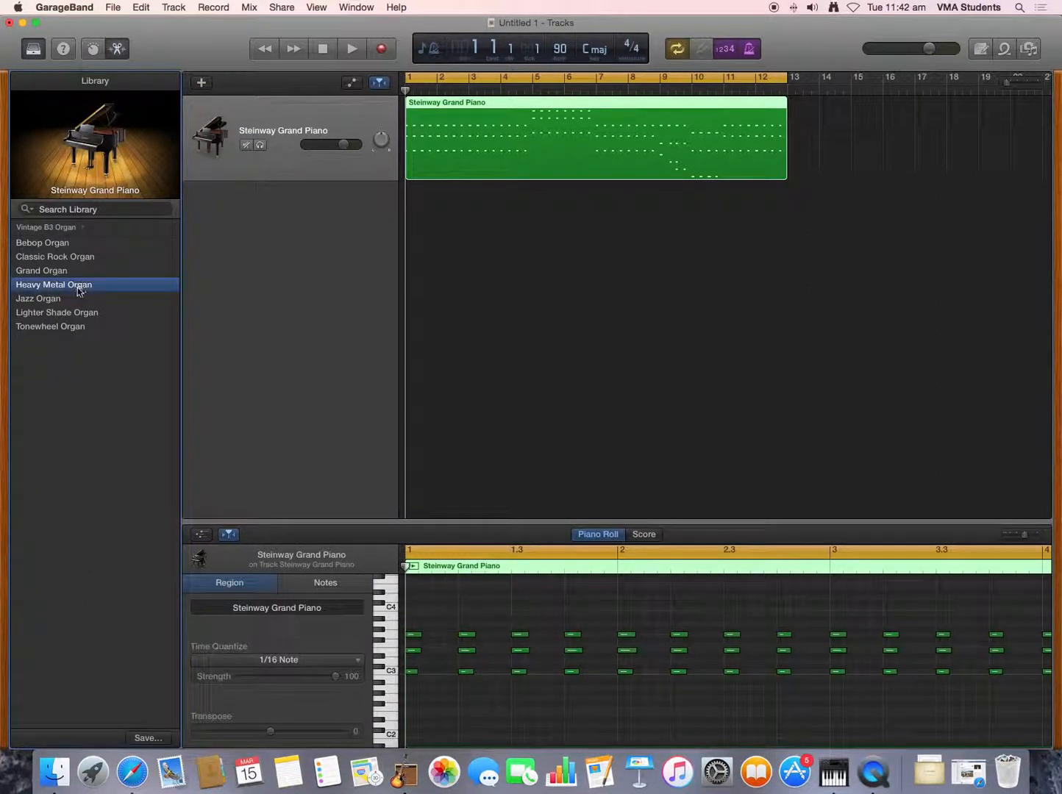
click(349, 48)
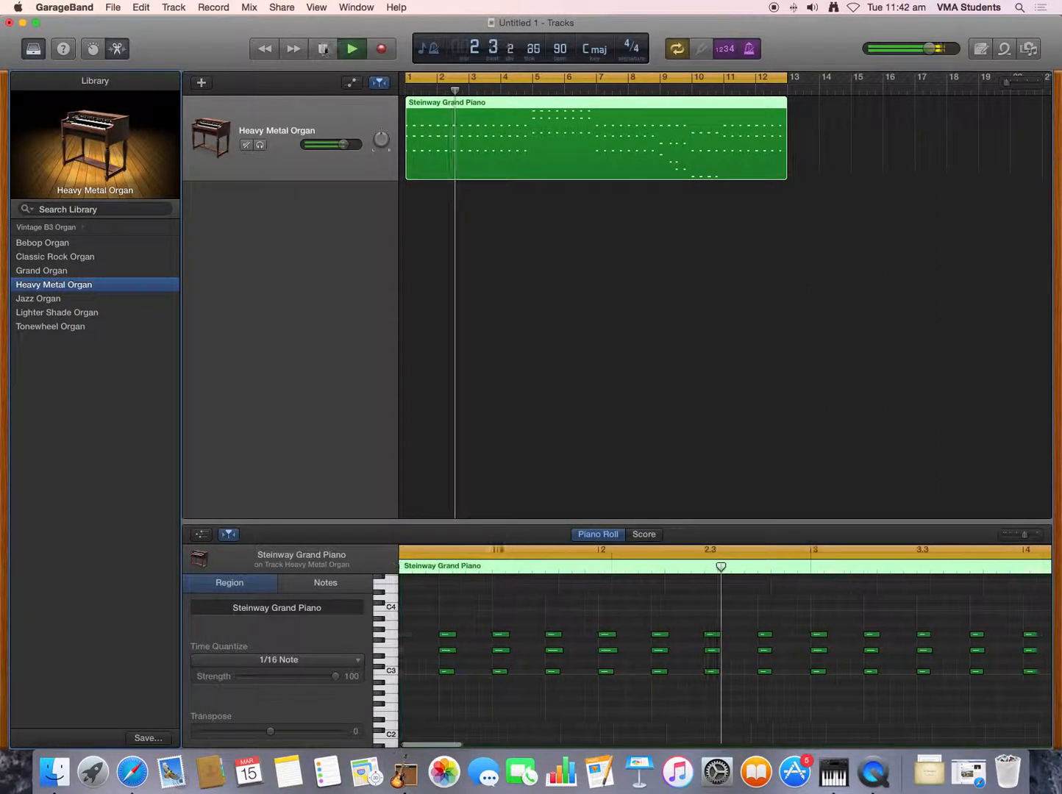
click(349, 49)
- Change the track's instrument to Bebop Organ with a short test playback, and hide the instrument library
click(45, 244)
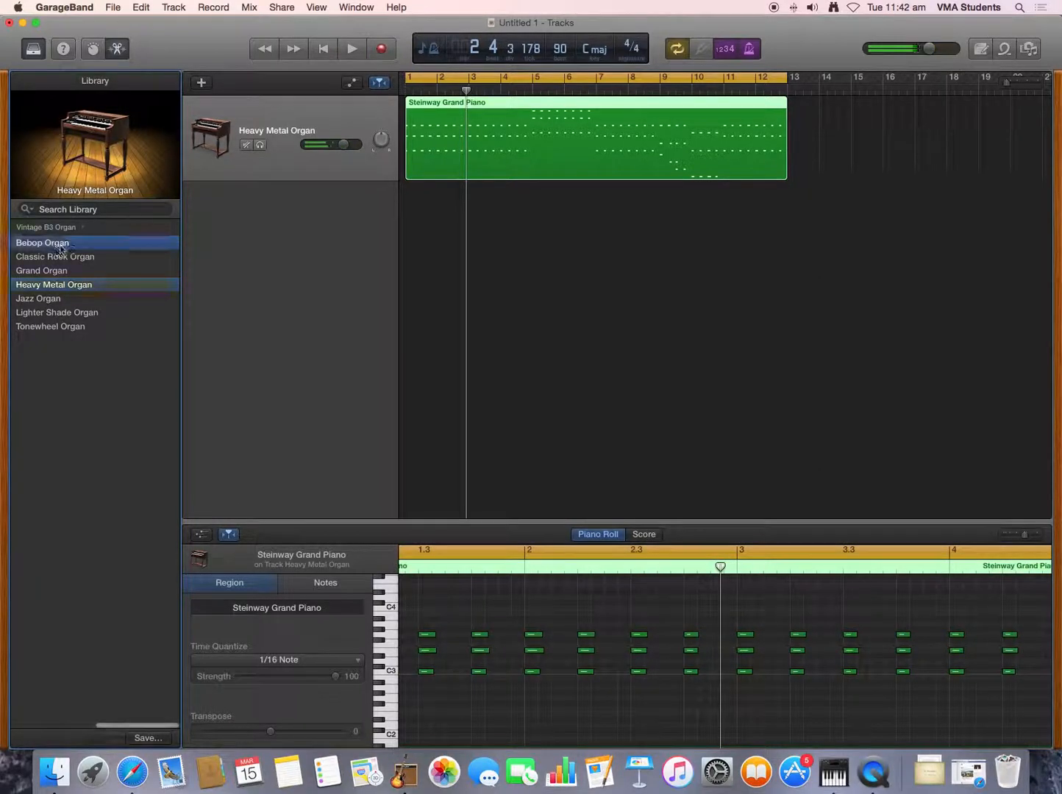
click(351, 51)
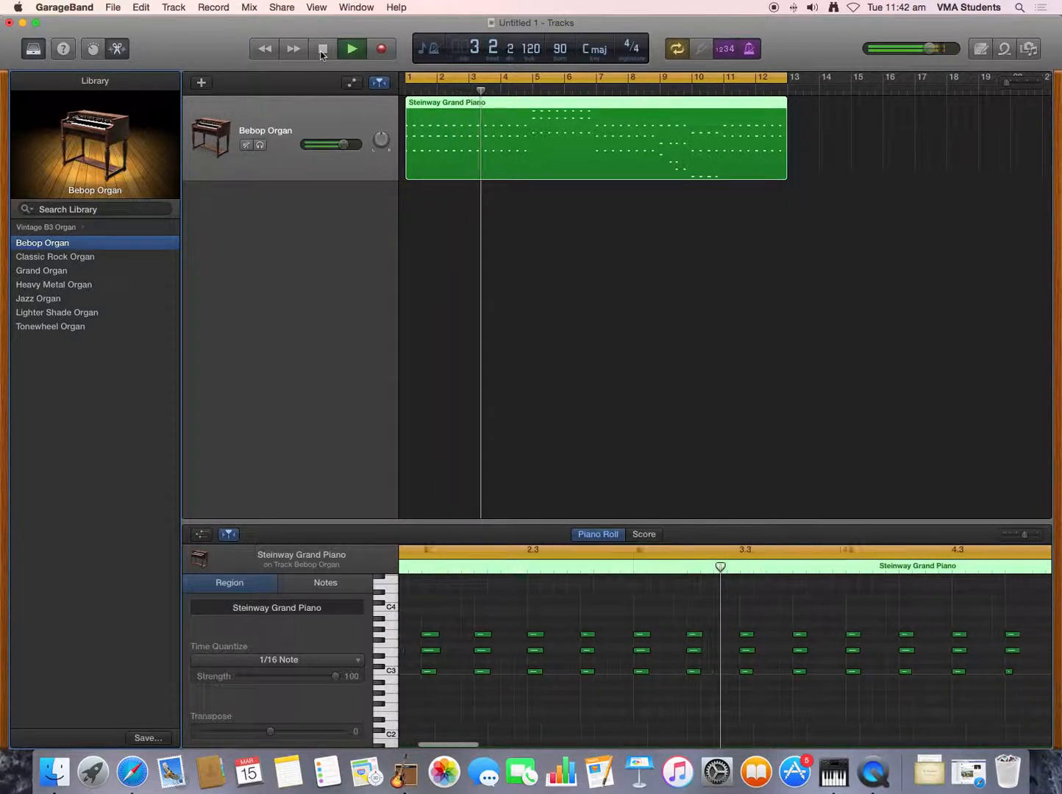
click(322, 49)
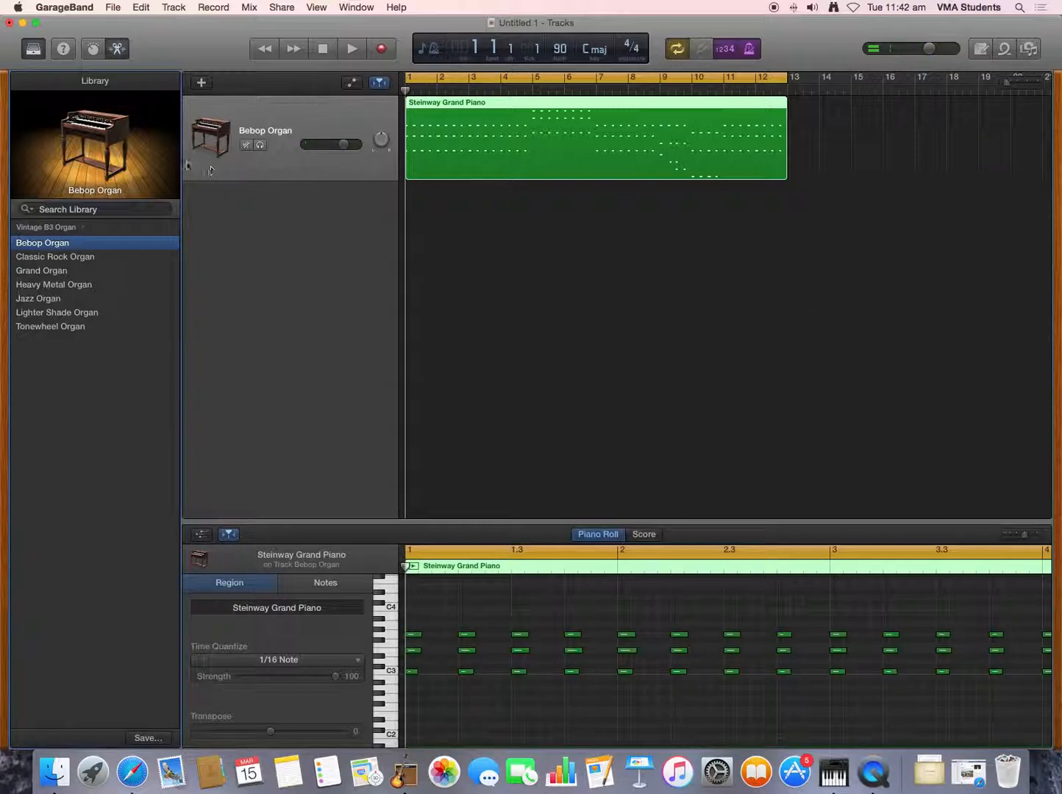
click(41, 50)
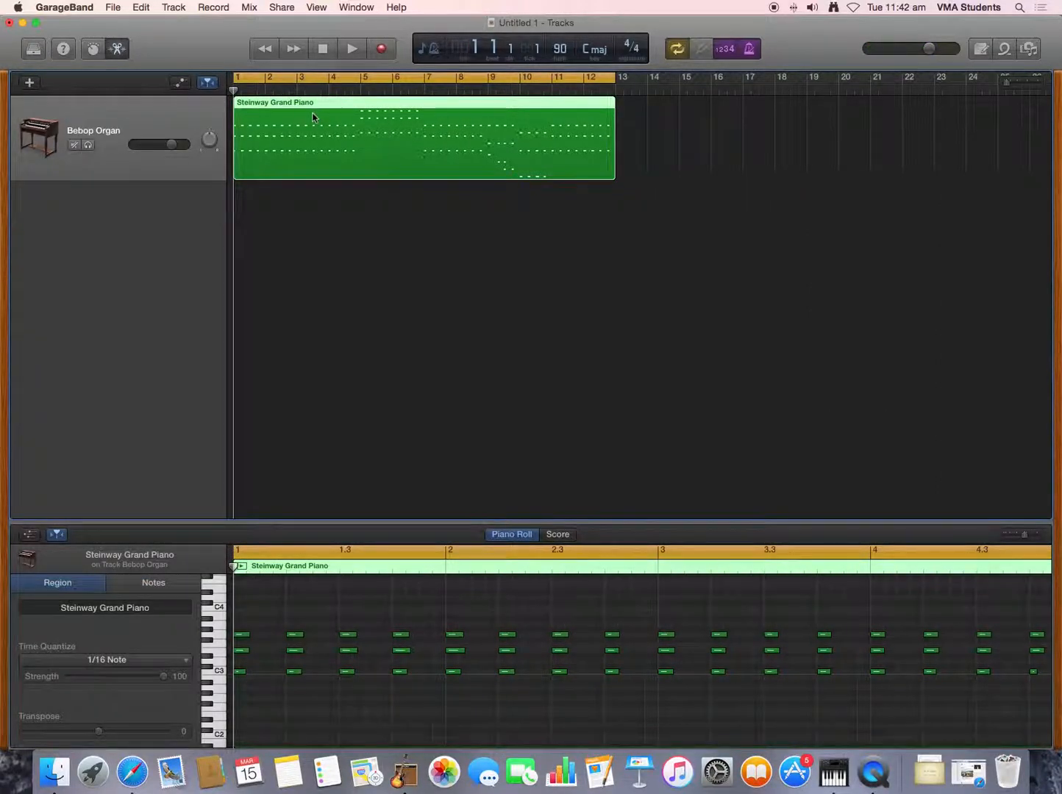